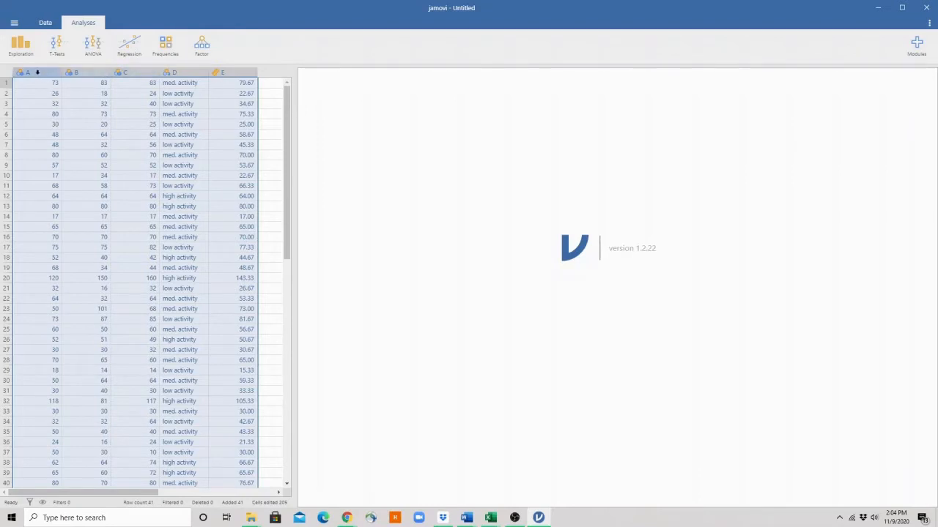
Step: Rename variable A as "Day 1 Water" and set its measure type to Continuous
click(37, 72)
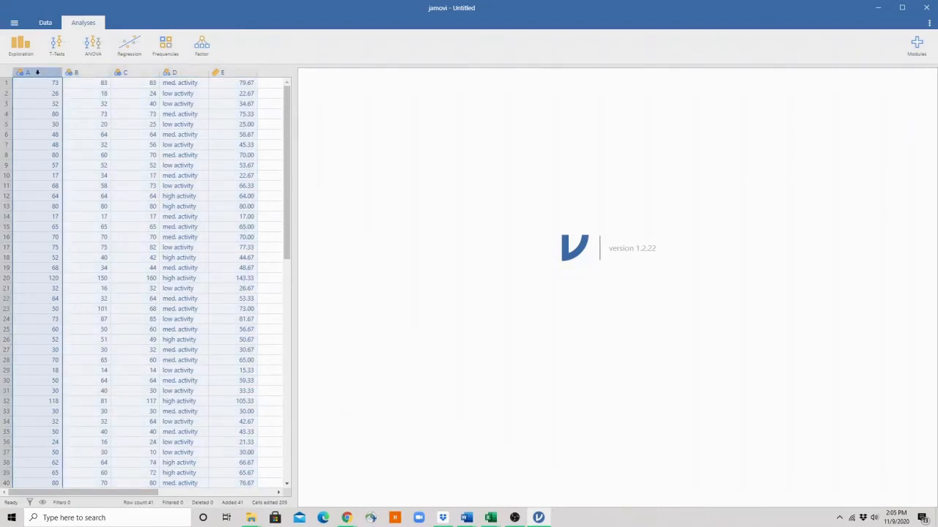
double_click(37, 72)
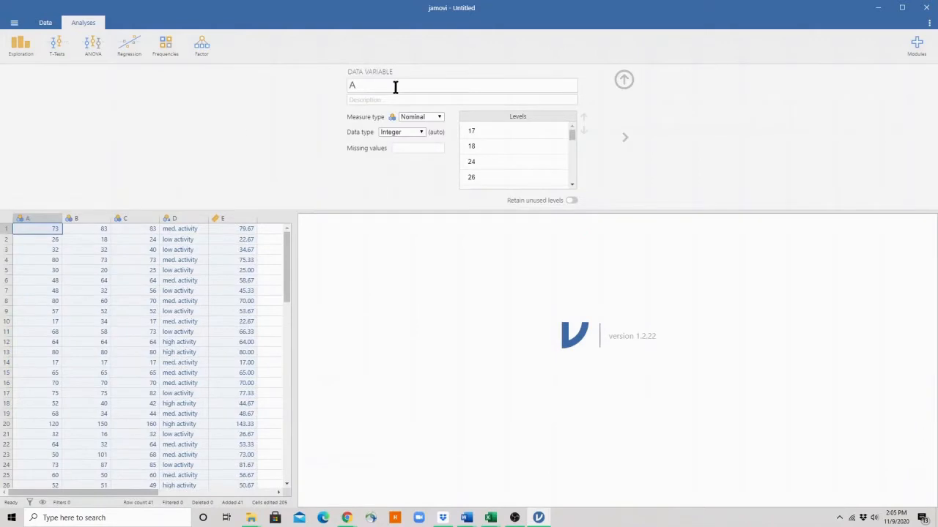
click(355, 85)
text(Day )
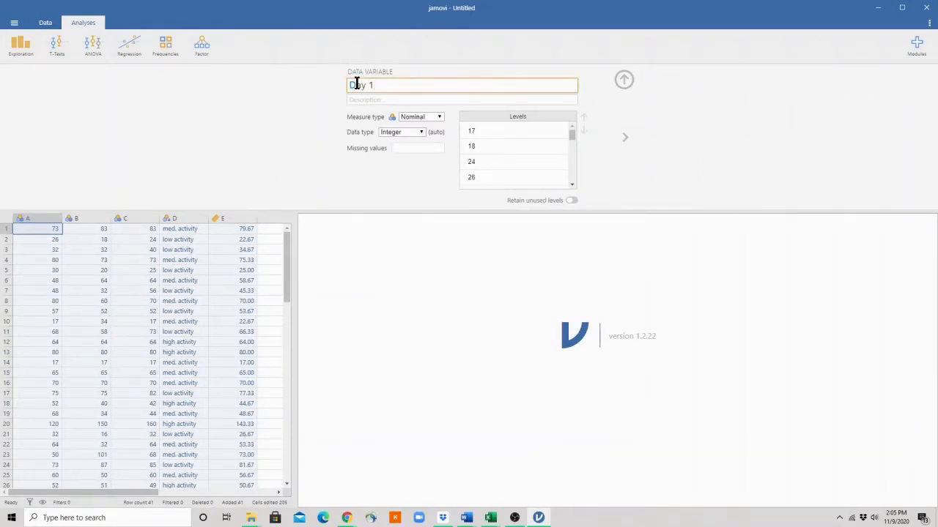
text(1 Water)
click(438, 120)
click(428, 154)
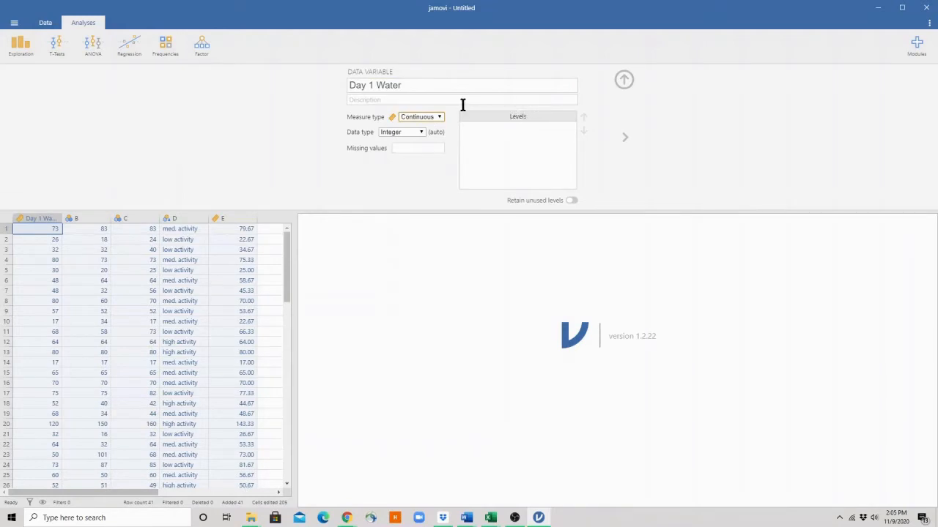
Step: Rename variable B as "Day 2 Water" and set its measure type to Continuous
click(625, 139)
double_click(360, 85)
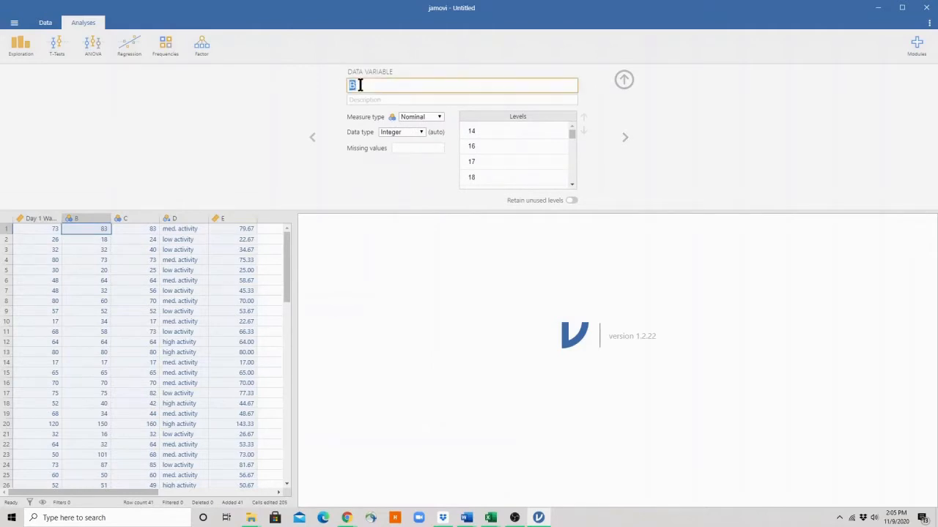
text(Day 2 w)
key(BackSpace)
text(Water)
click(421, 117)
click(426, 154)
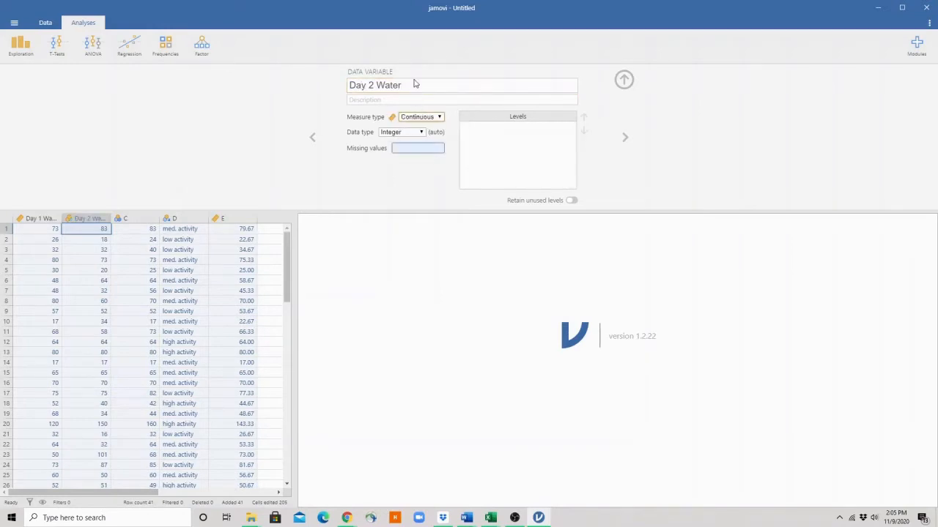
Step: Rename variable C as "Day 3 Water" and set its measure type to Continuous
click(625, 138)
click(472, 87)
text(Day 3 Water)
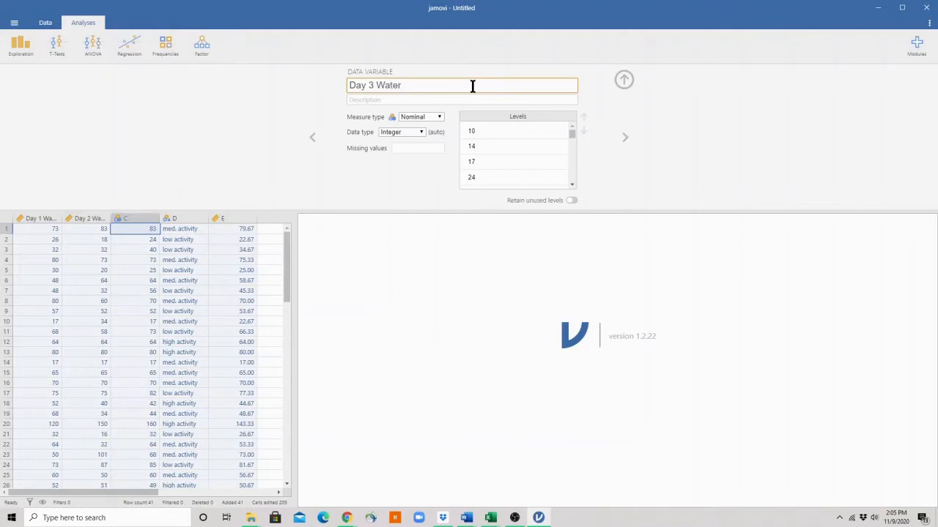
click(440, 118)
click(427, 154)
Step: Rename variable D as "Activity Level" and set its measure type to Ordinal
click(624, 139)
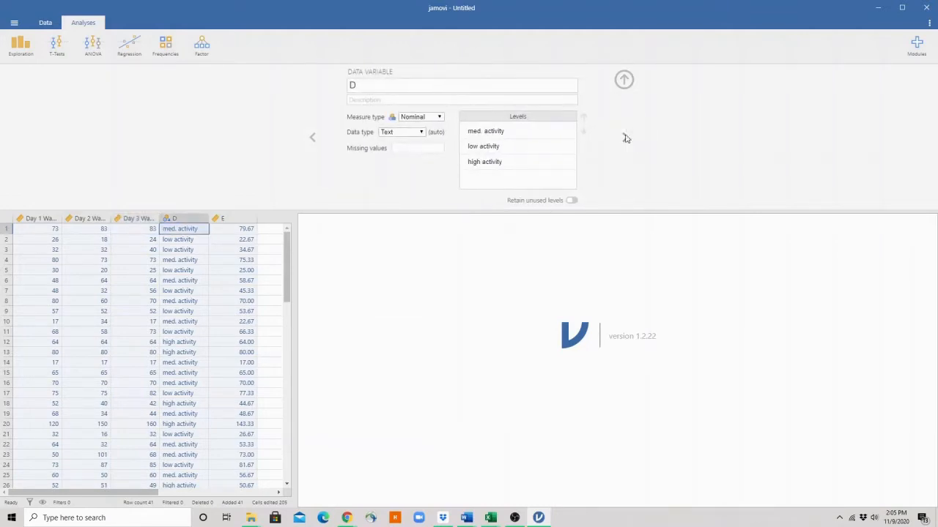
click(367, 85)
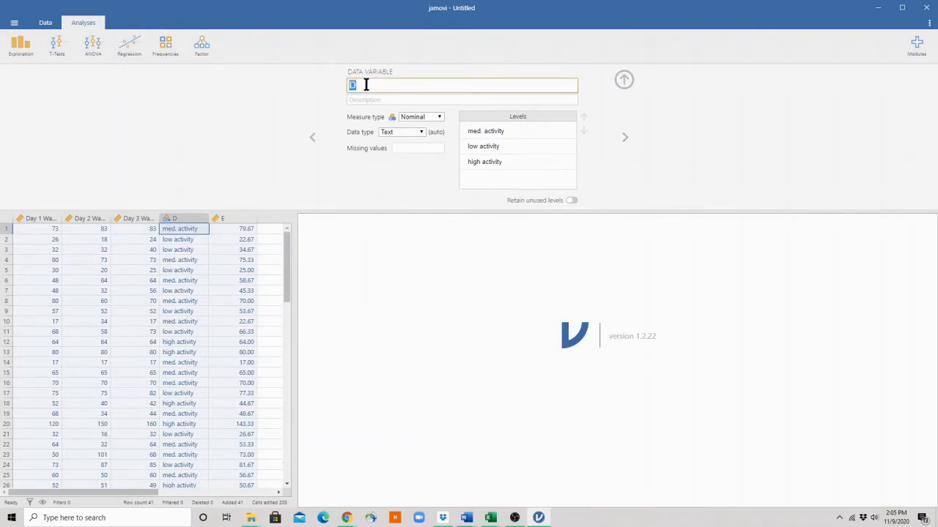
text(Activity Level)
click(420, 118)
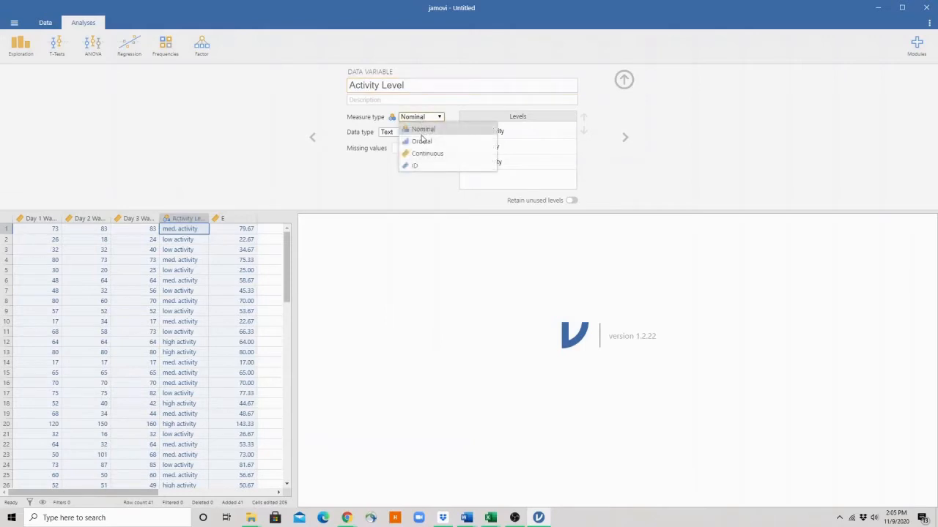
click(423, 141)
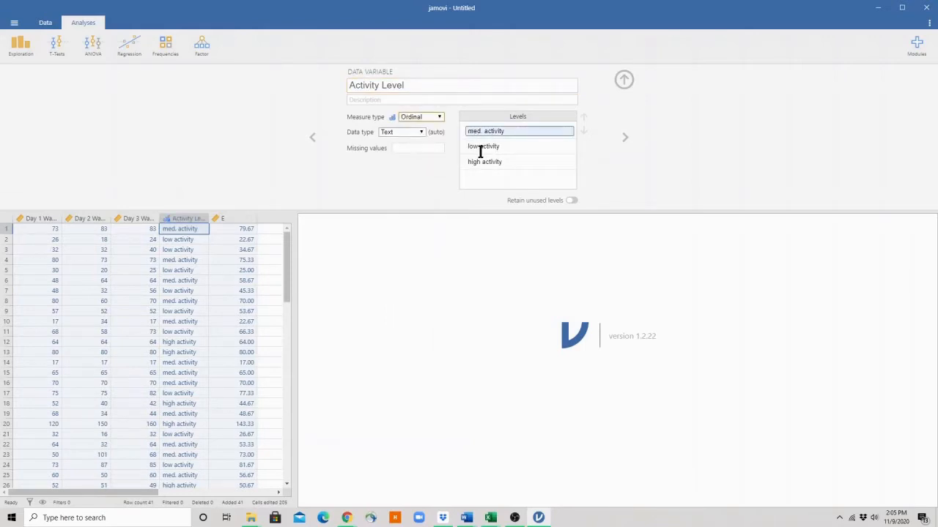
Step: Rename variable E as "Average Water"
click(625, 140)
click(368, 85)
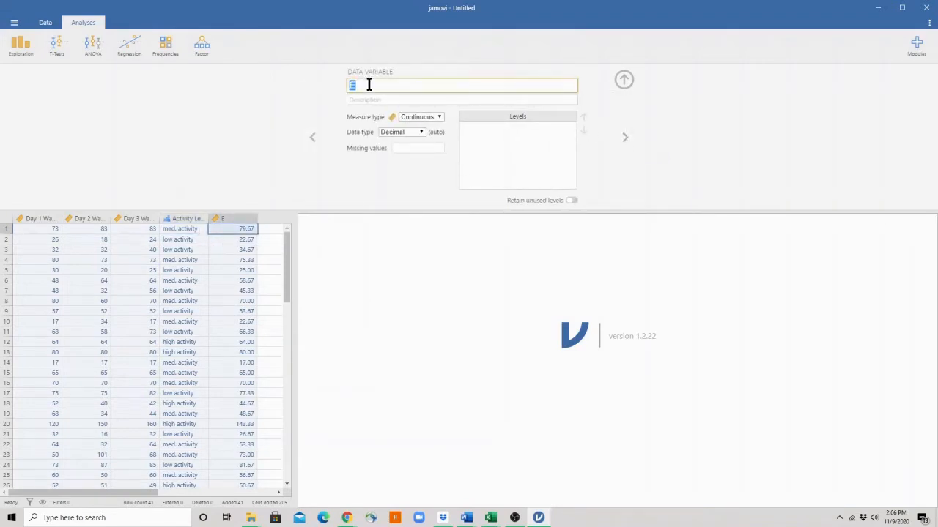
text(Average Water)
click(679, 148)
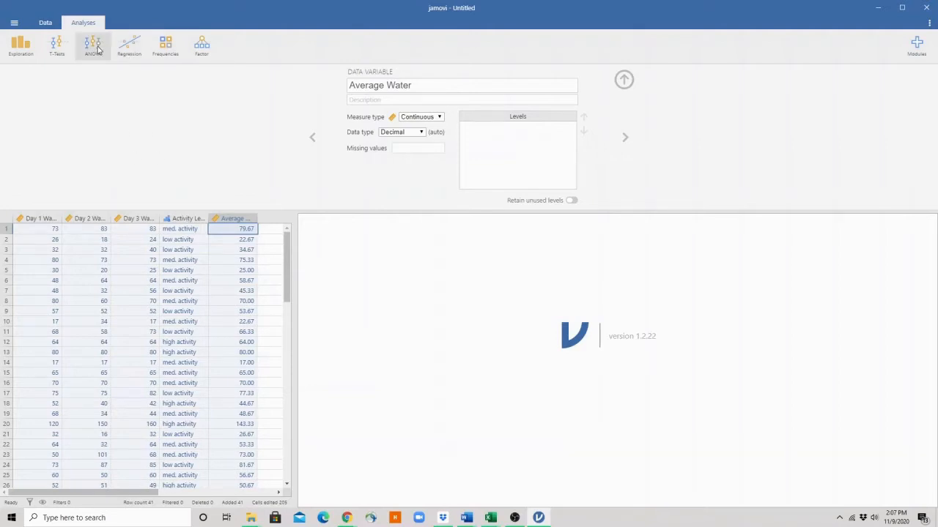
Step: Create a Descriptives analysis of Average Water split by Activity Level
click(17, 48)
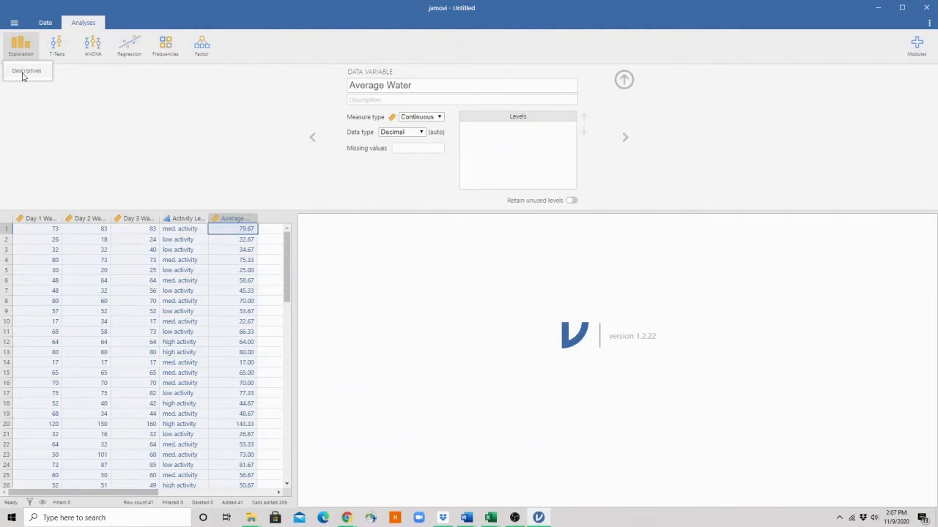
click(21, 73)
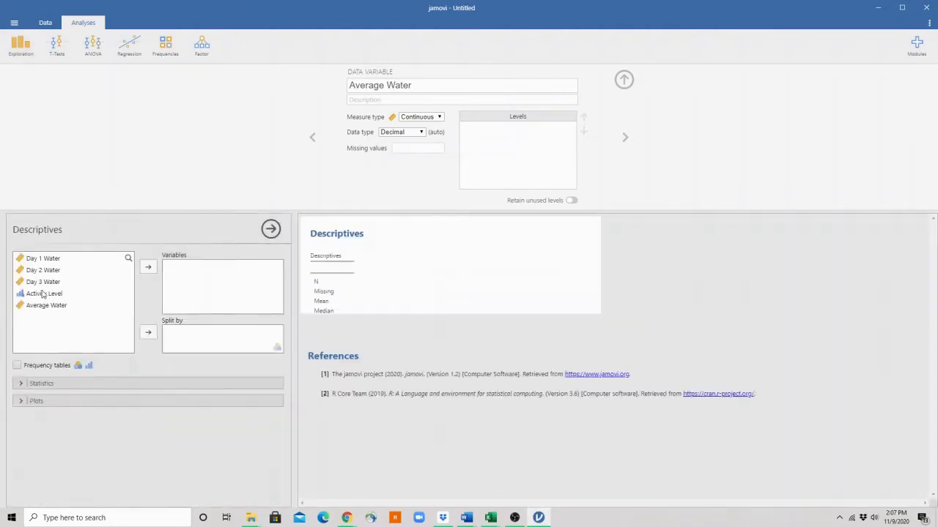
click(46, 306)
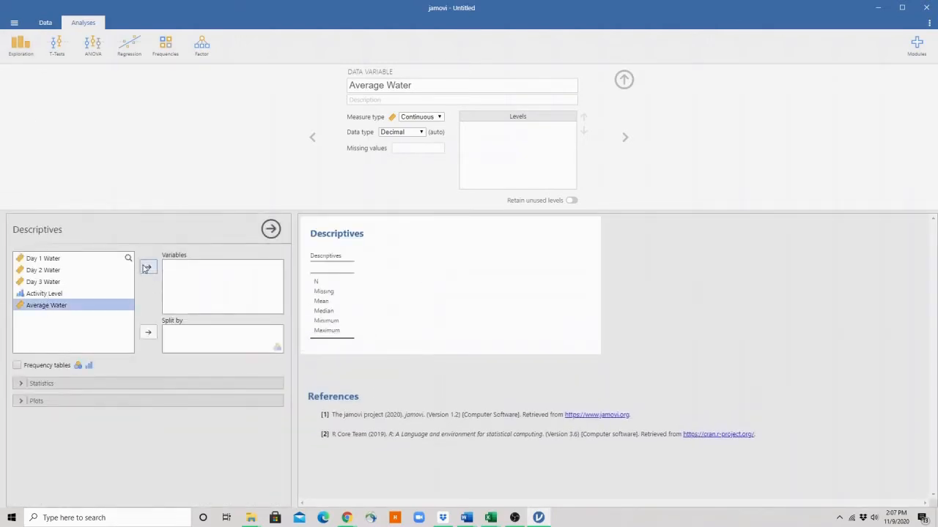
click(148, 268)
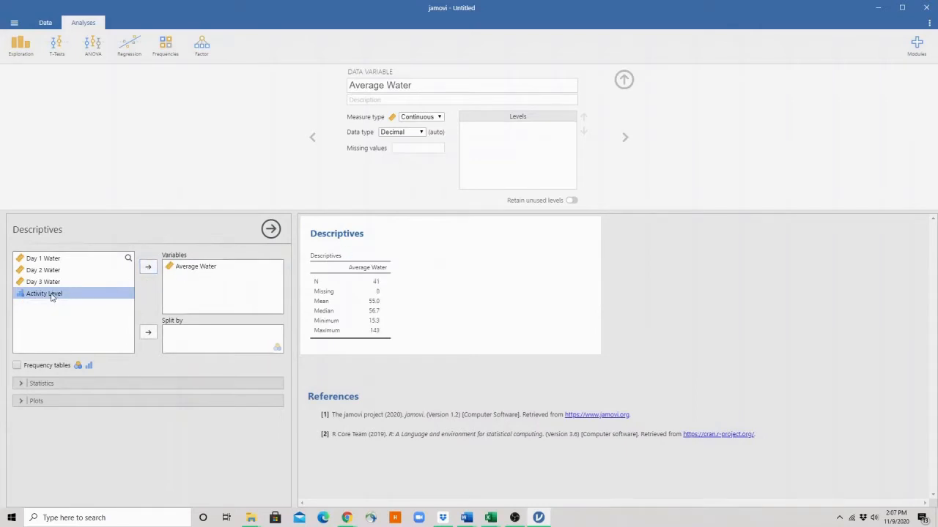
click(149, 334)
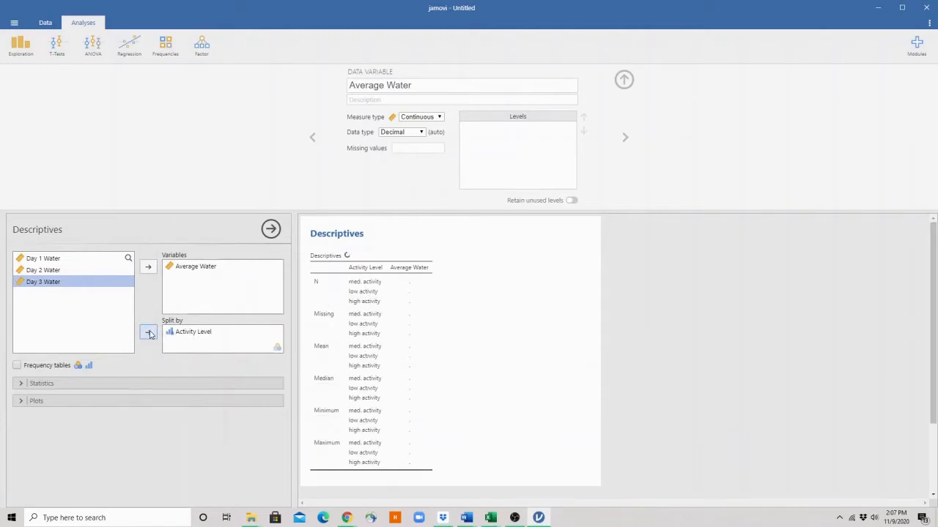
Step: Limit the descriptive statistics to N, mean and standard deviation, removing missing, median, minimum and maximum
click(21, 384)
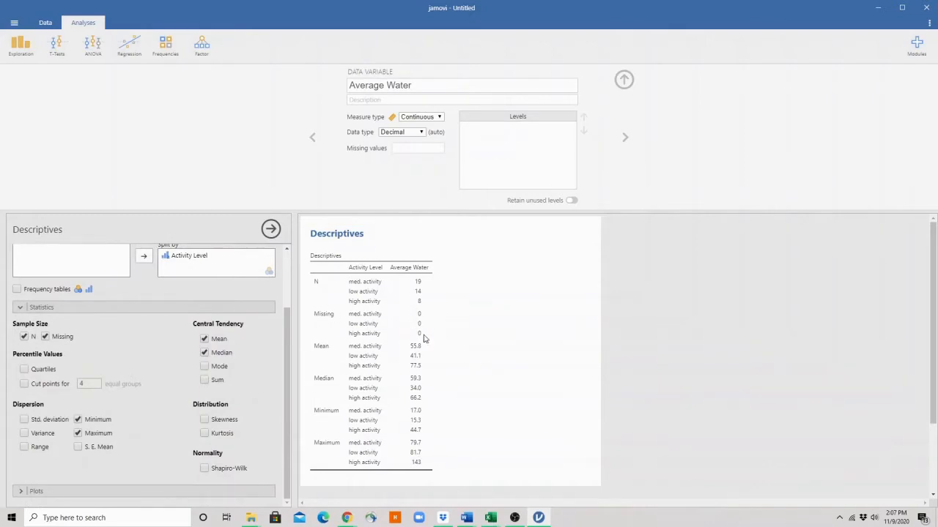
click(46, 336)
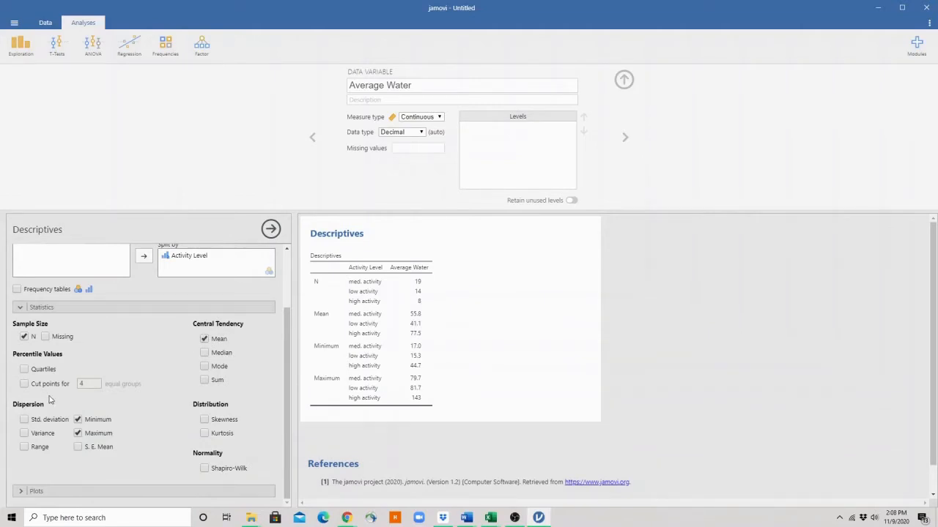
click(24, 420)
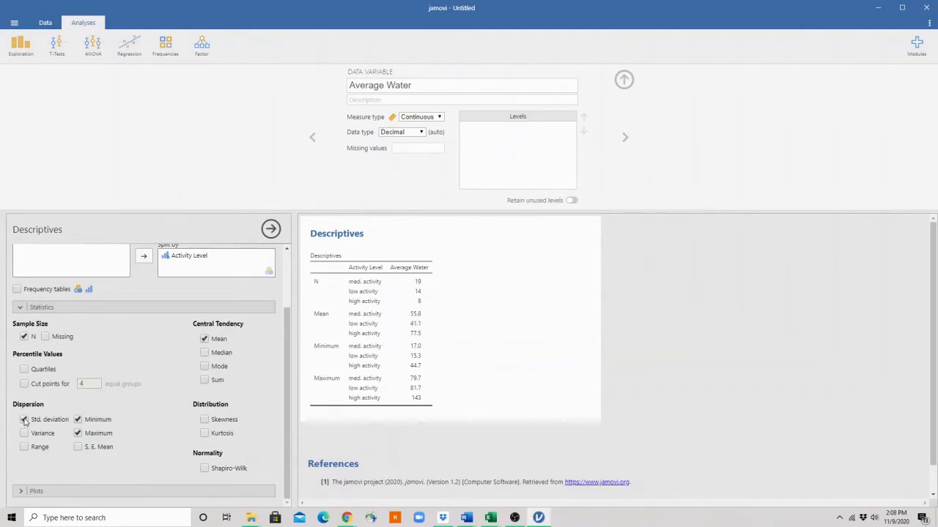
click(78, 420)
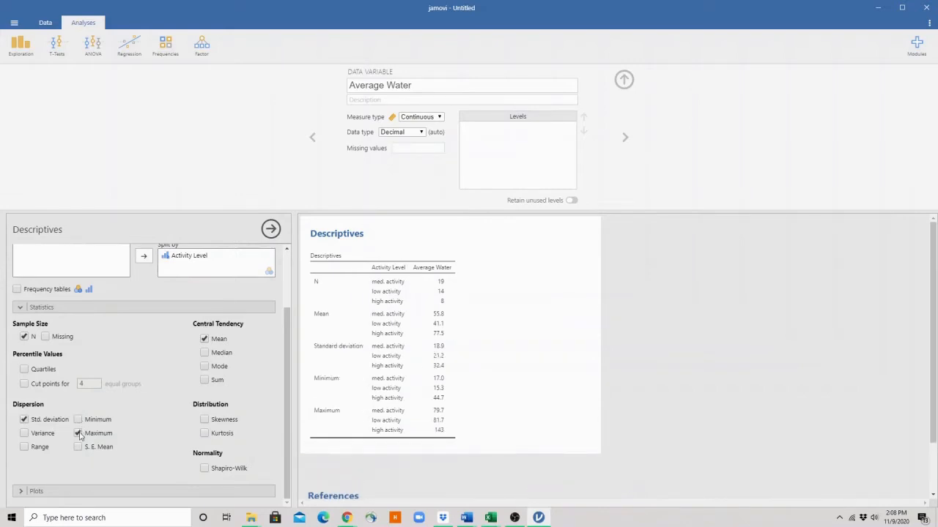
click(79, 434)
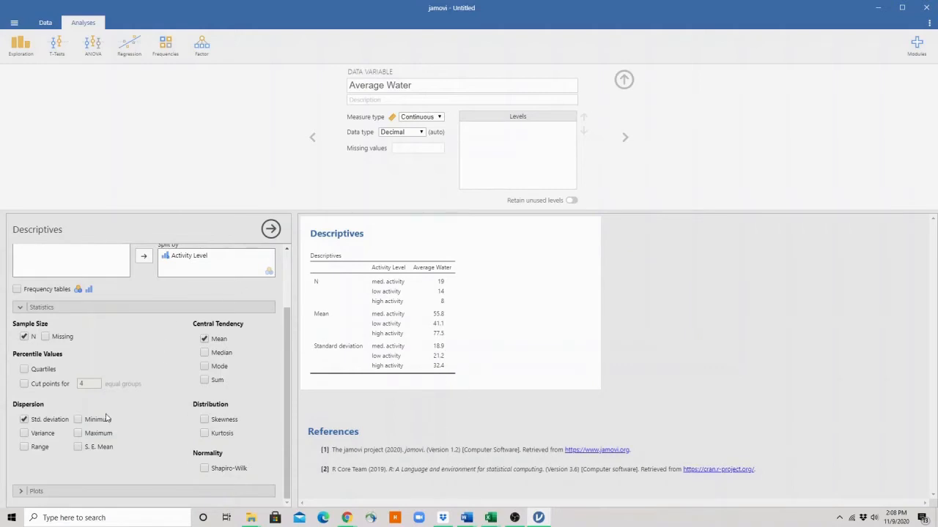
Step: Run an ANOVA with Average as the dependent variable and Activity Level as the fixed factor, including η² and the homogeneity test
click(94, 51)
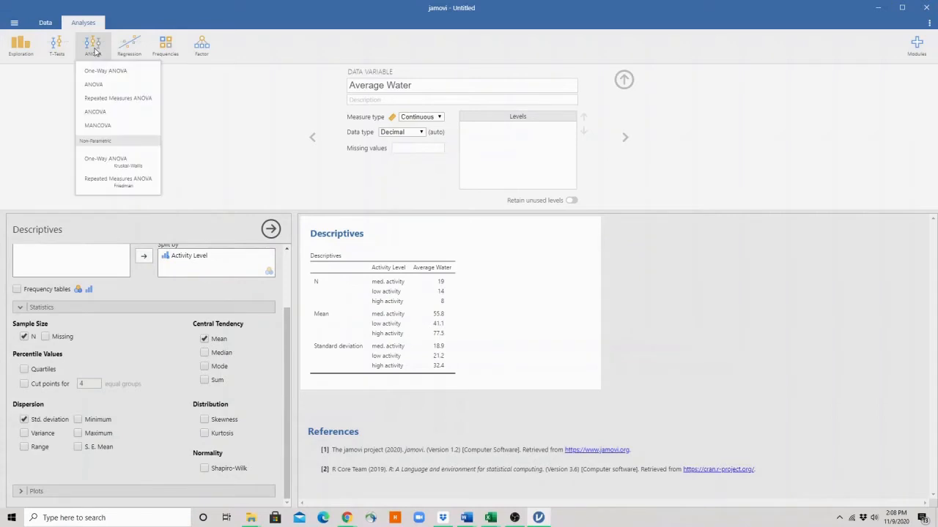
click(93, 85)
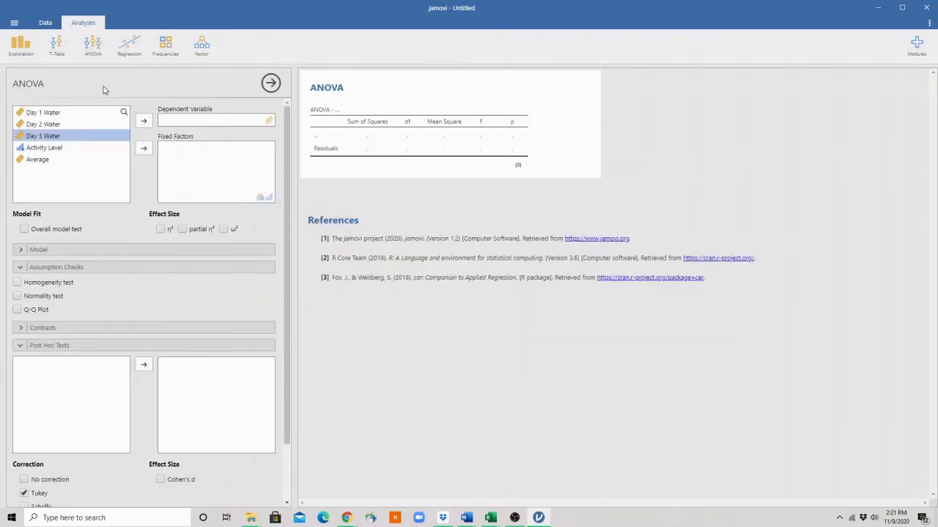
click(40, 161)
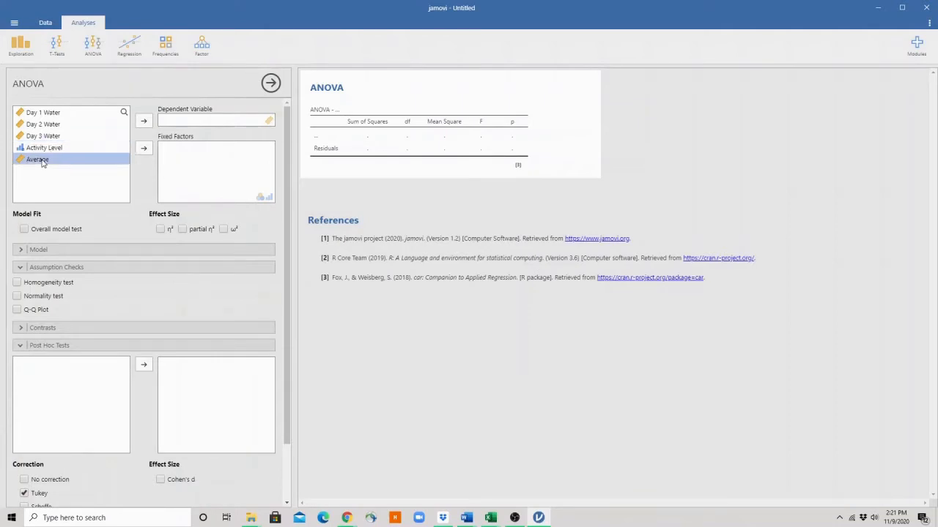
click(145, 123)
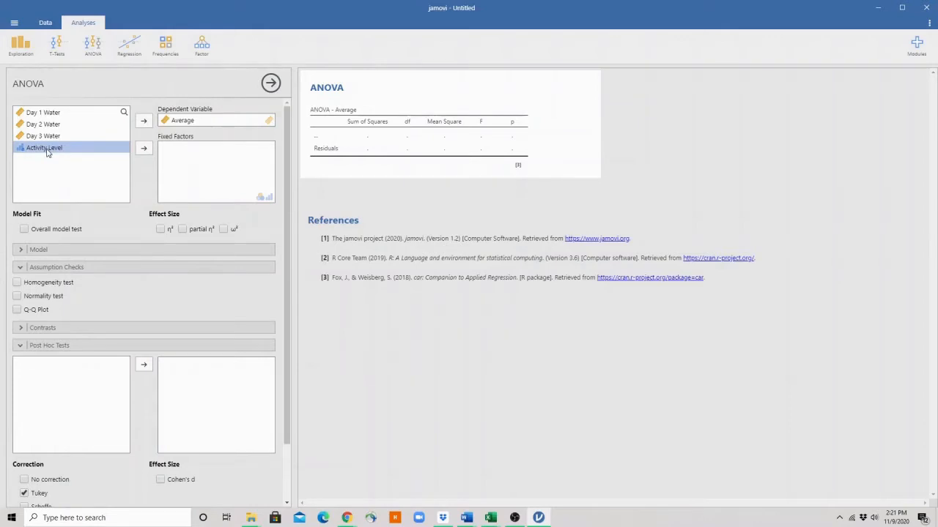
click(144, 149)
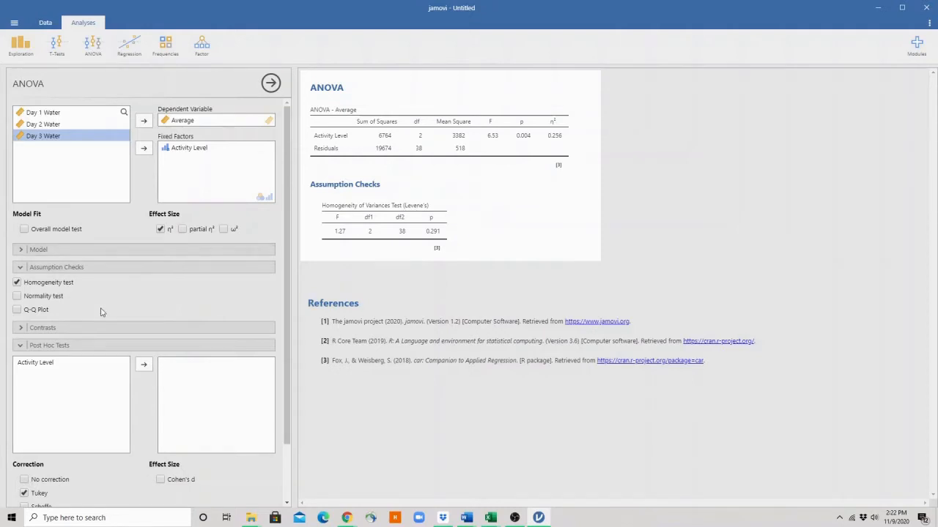
Step: Add post hoc comparisons for Activity Level to the ANOVA, with the Scheffe correction alongside Tukey
click(24, 348)
click(23, 347)
click(29, 363)
click(144, 364)
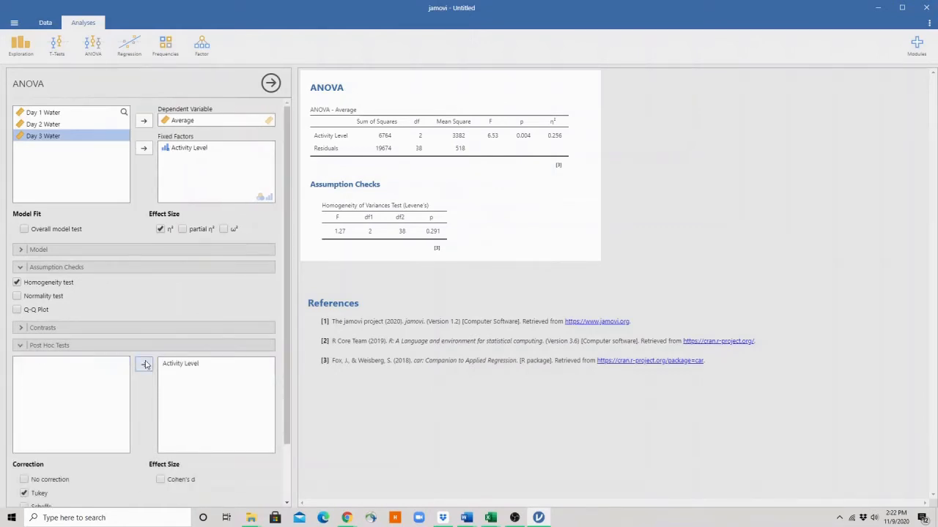
scroll(44, 293, down, 1)
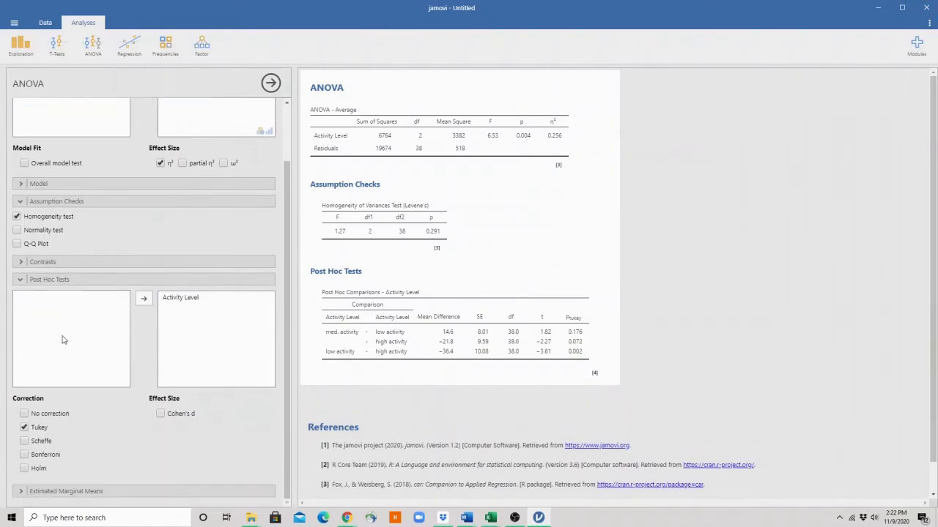
click(24, 442)
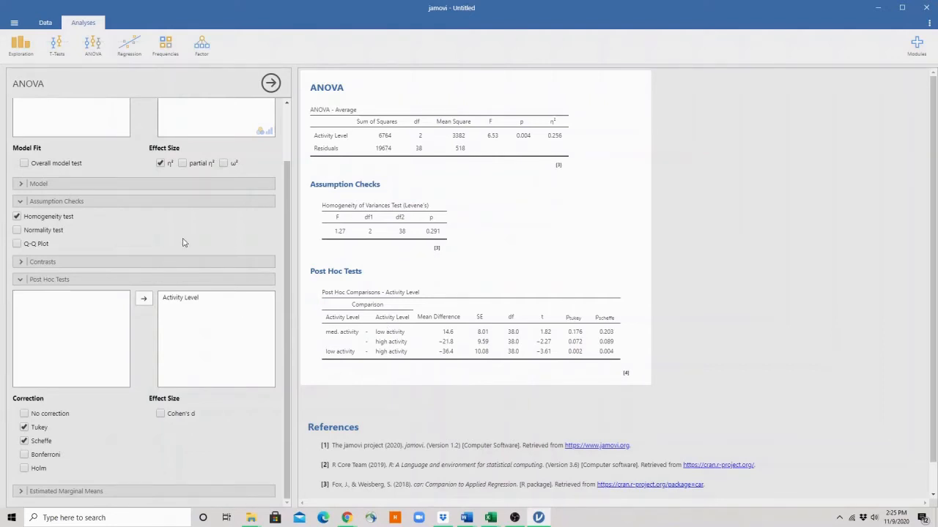
Step: Return to the data sheet and examine the Day 1 Water and Day 2 Water columns beside Day 3 Water
click(45, 24)
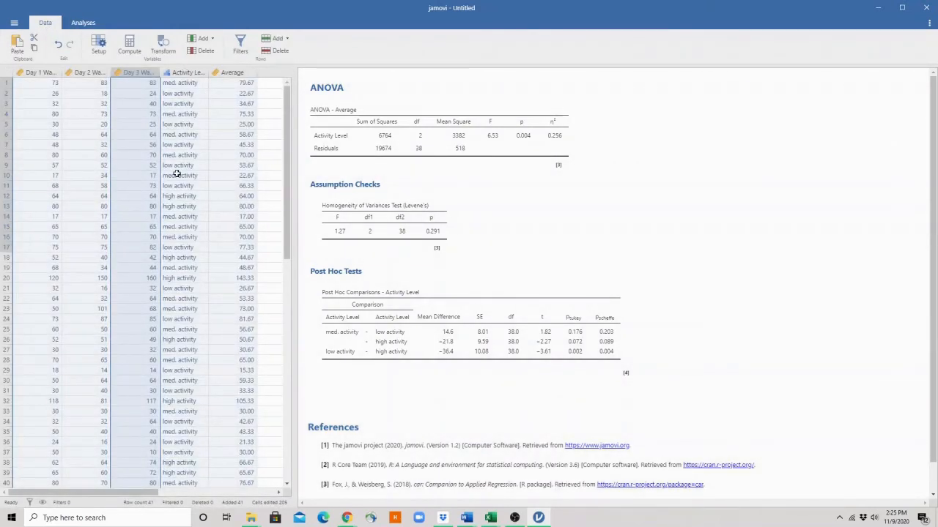
ctrl+click(41, 72)
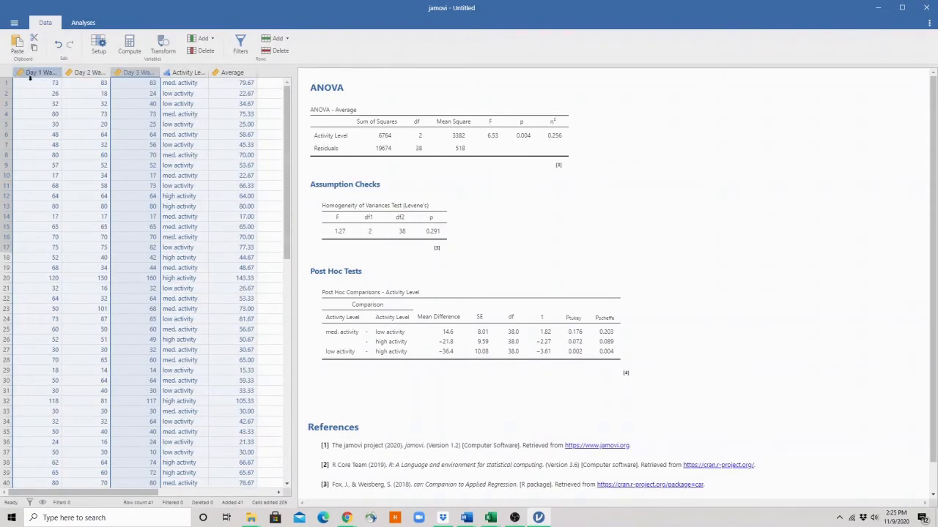
ctrl+click(88, 73)
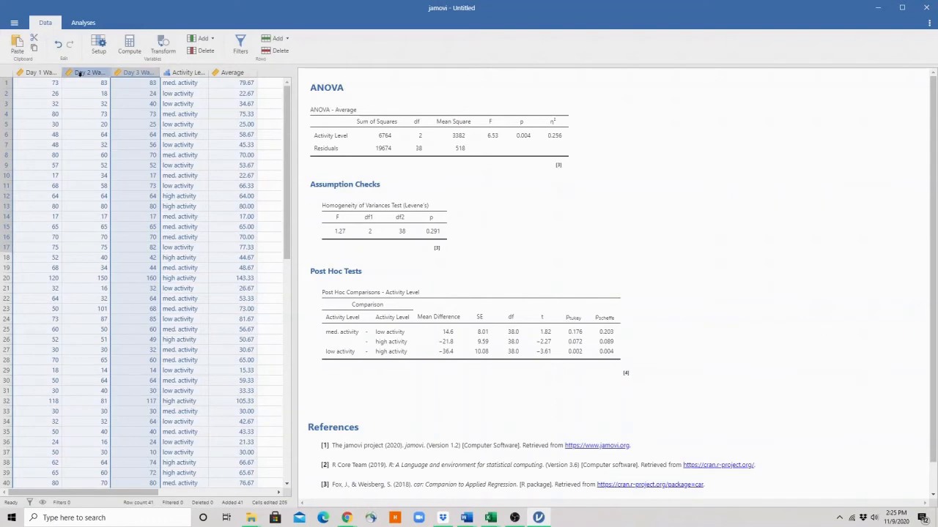
ctrl+click(45, 74)
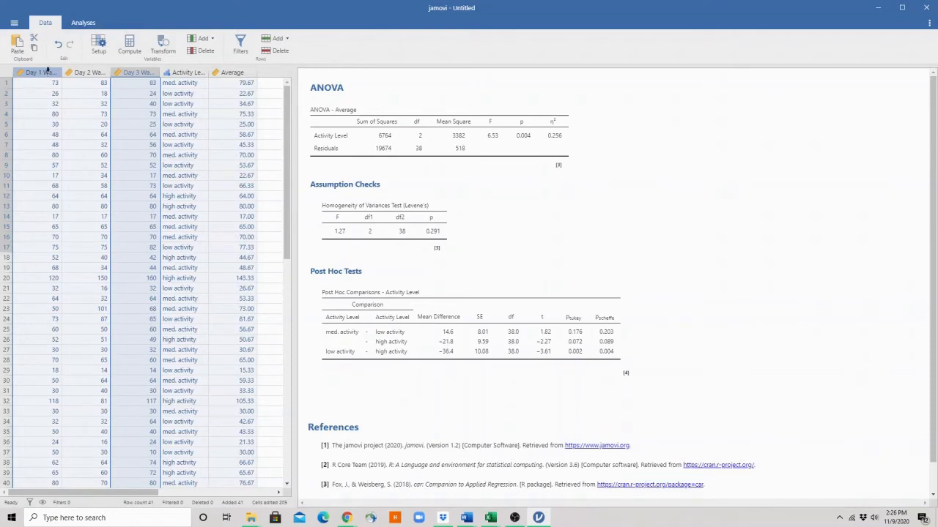
Step: Start a Repeated Measures ANOVA and name its repeated measures factor Day
click(83, 22)
click(88, 45)
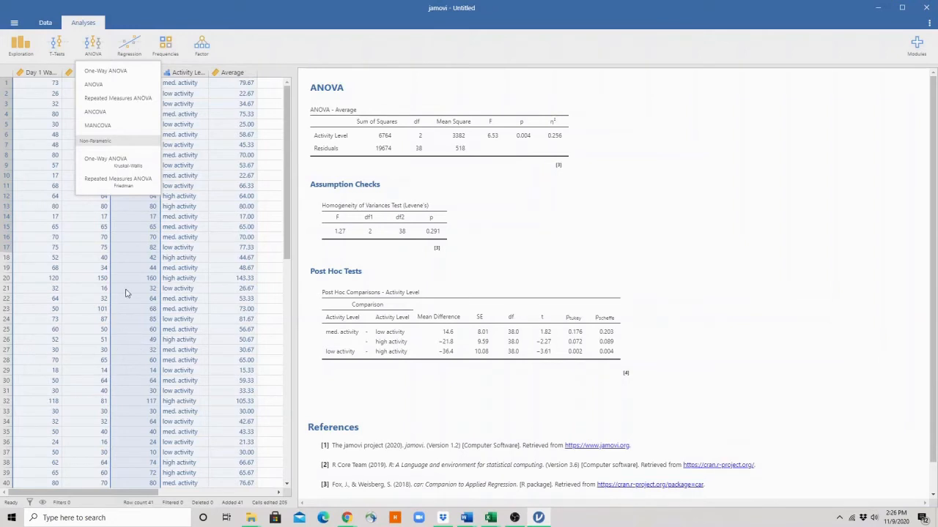
click(108, 99)
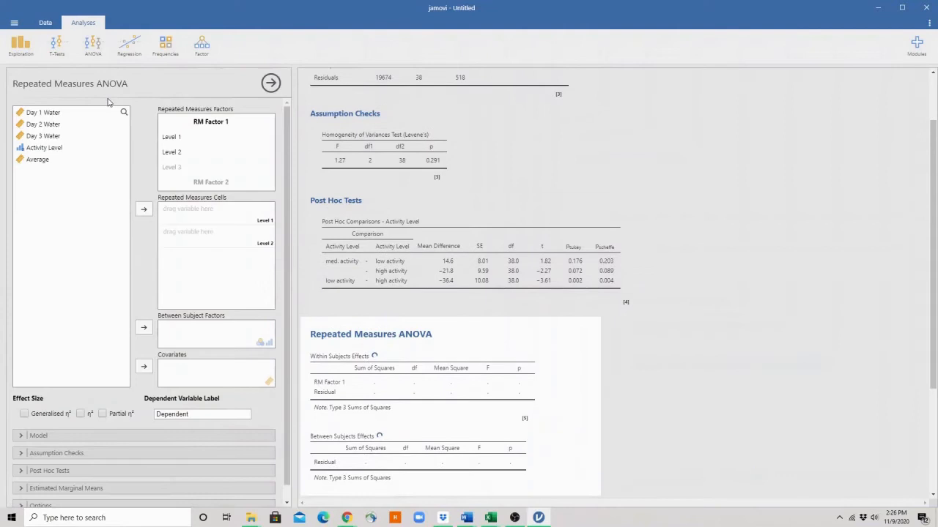
click(210, 120)
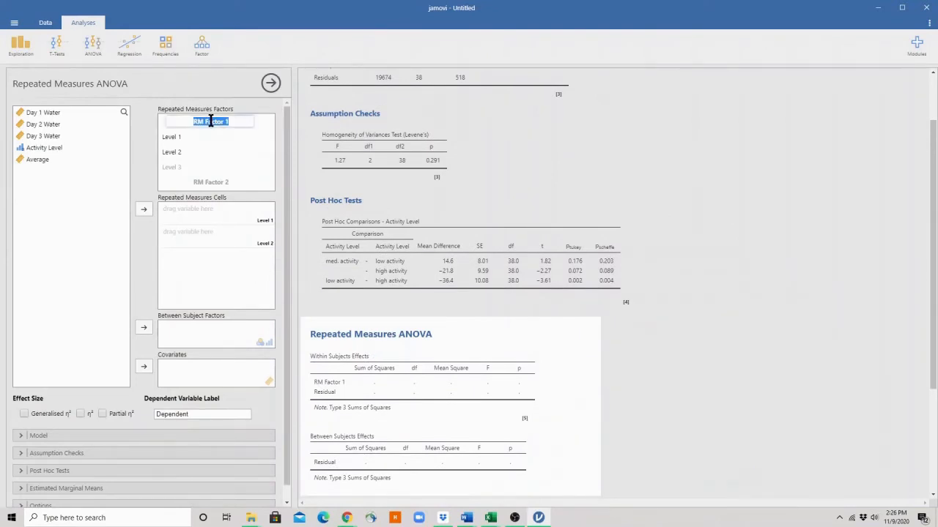
text(Day)
Step: Define three levels for the Day factor, named Day 1, Day 2 and Day 3
click(180, 137)
text(Day)
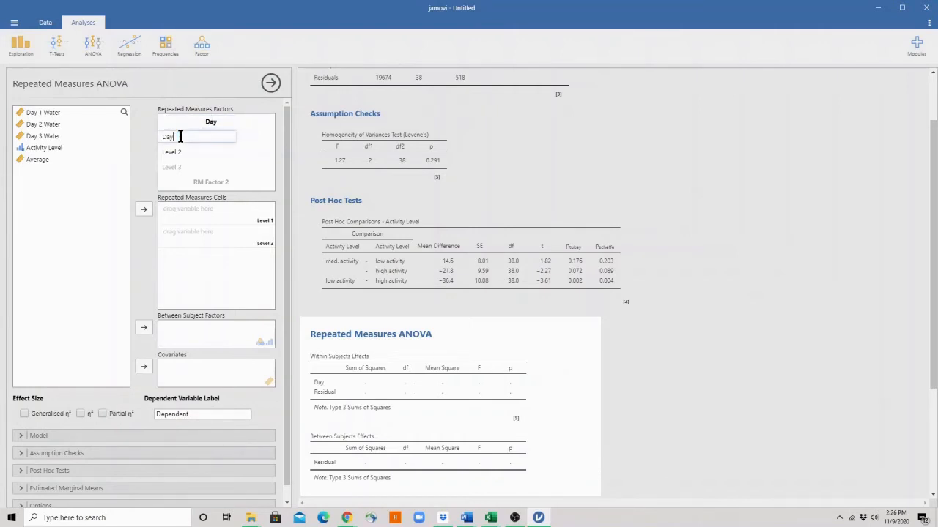
text( 1)
click(170, 151)
text(Da)
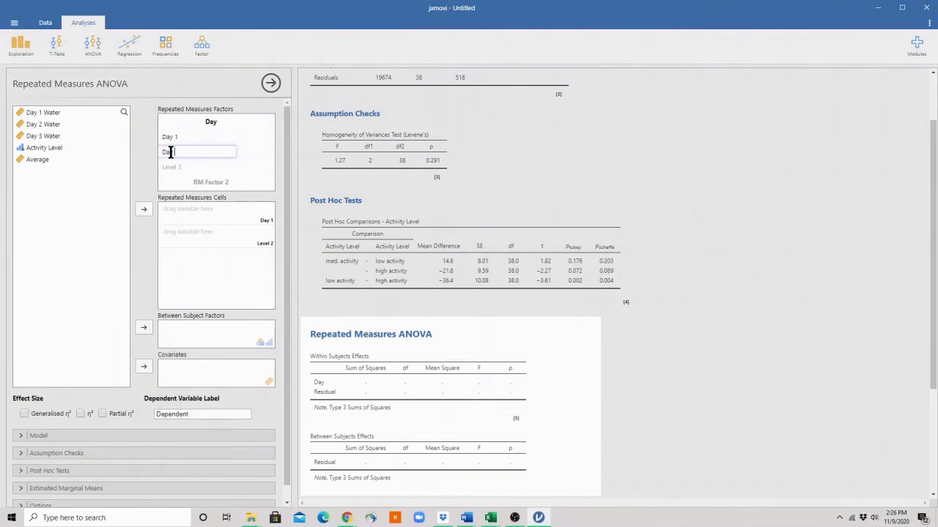
text(y 2)
click(171, 167)
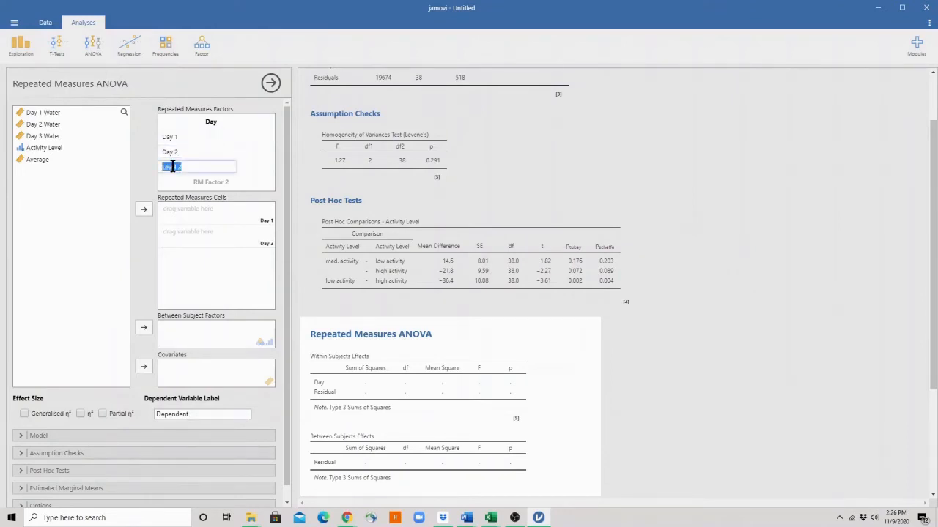
text(Day)
click(152, 144)
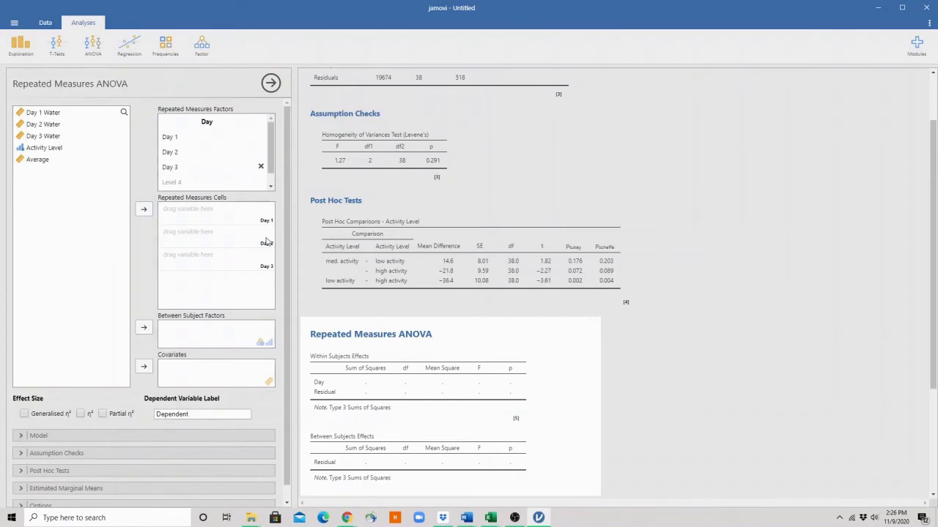
Step: Assign Day 1 Water, Day 2 Water and Day 3 Water to the matching Day 1, Day 2 and Day 3 repeated measures cells
drag(45, 114, 186, 211)
drag(40, 113, 183, 233)
drag(35, 115, 182, 255)
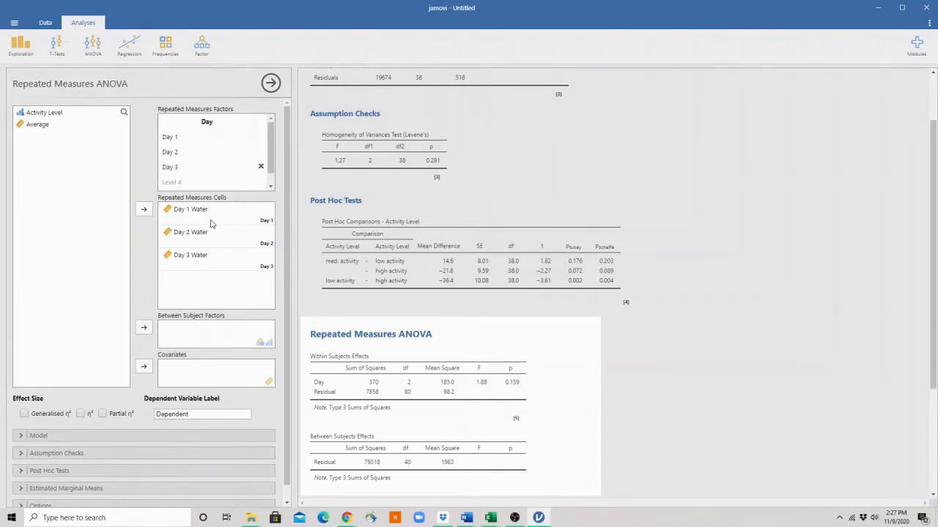
Step: Include η² as the effect size and add sphericity tests to the Repeated Measures ANOVA
scroll(211, 223, down, 1)
click(81, 399)
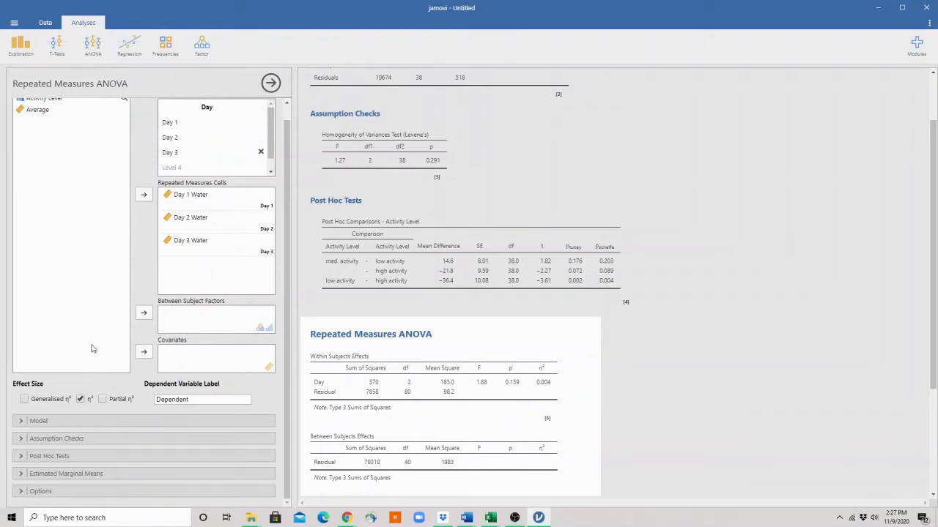
click(20, 440)
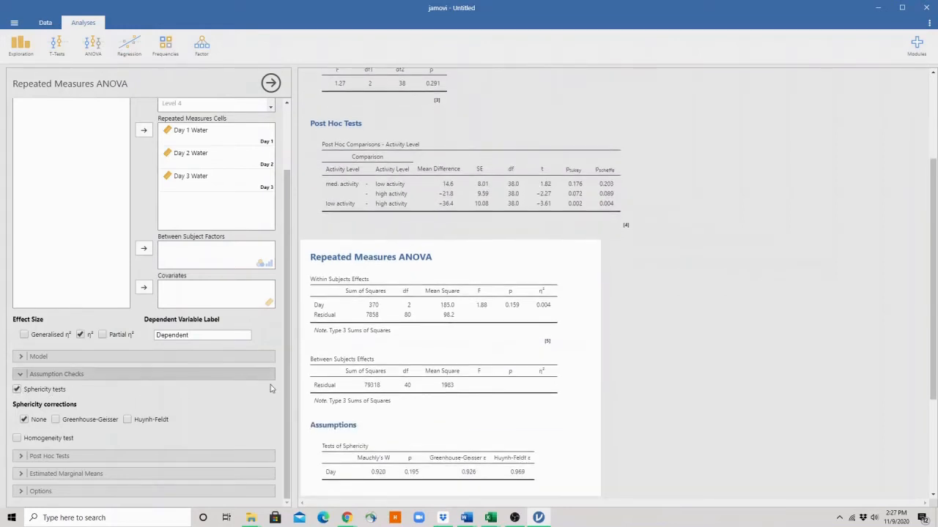
scroll(681, 343, down, 3)
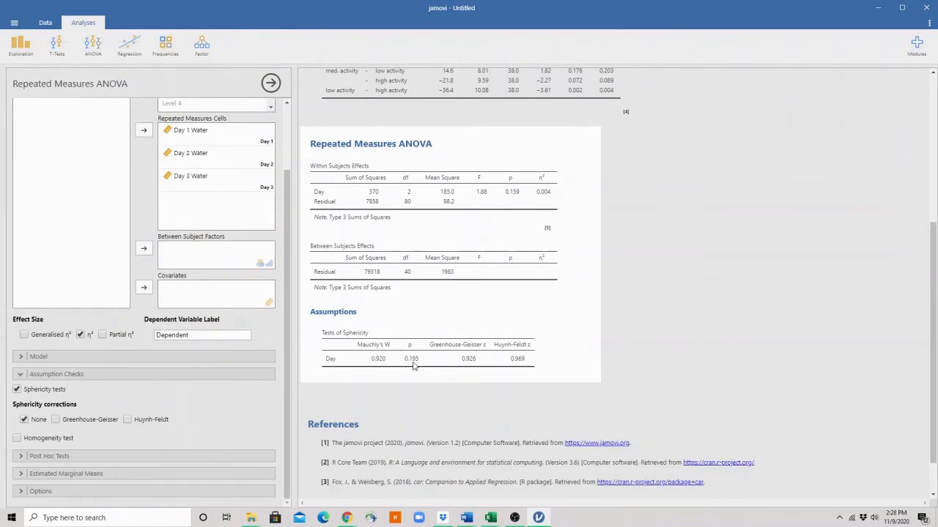
Step: Try the Greenhouse-Geisser sphericity correction on the within-subjects effects and remove it again
click(55, 420)
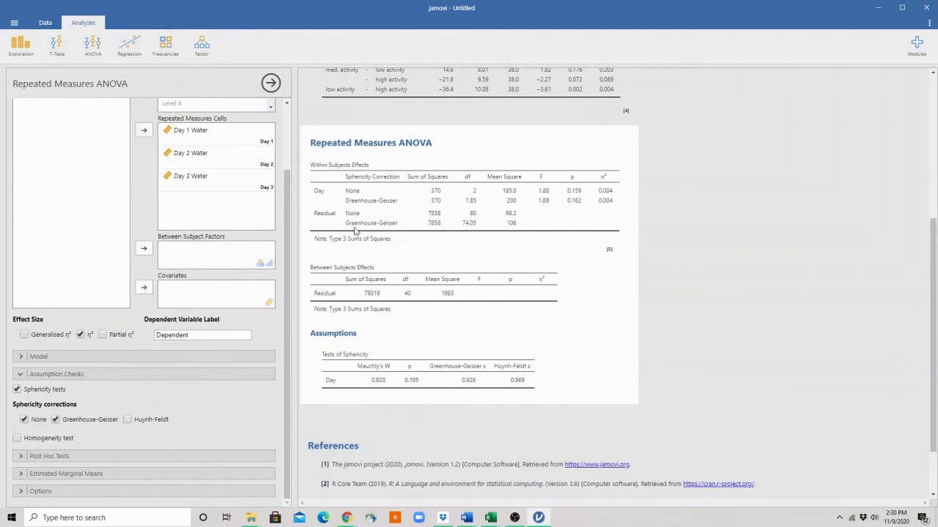
click(56, 419)
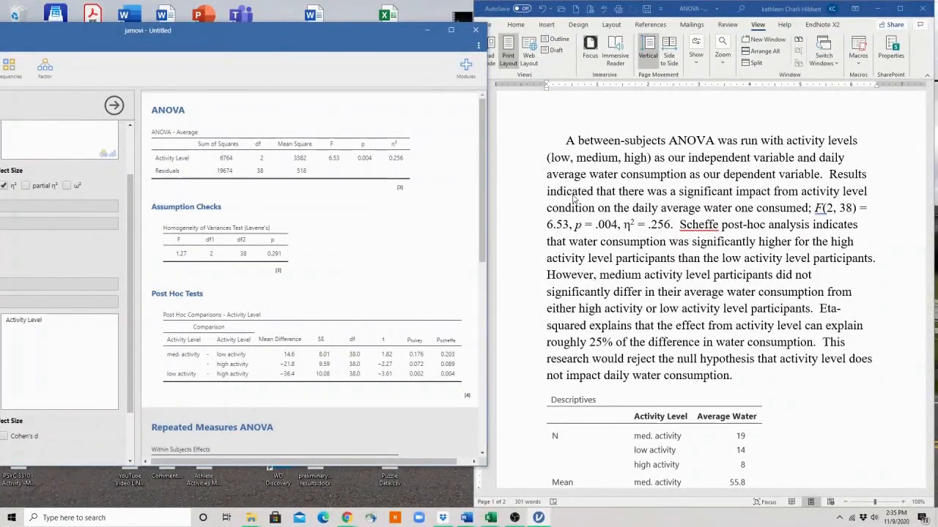
Step: Switch to the Word write-up and review its between-subjects ANOVA sentences and F, p and η² values against the jamovi ANOVA table
drag(719, 4, 721, 4)
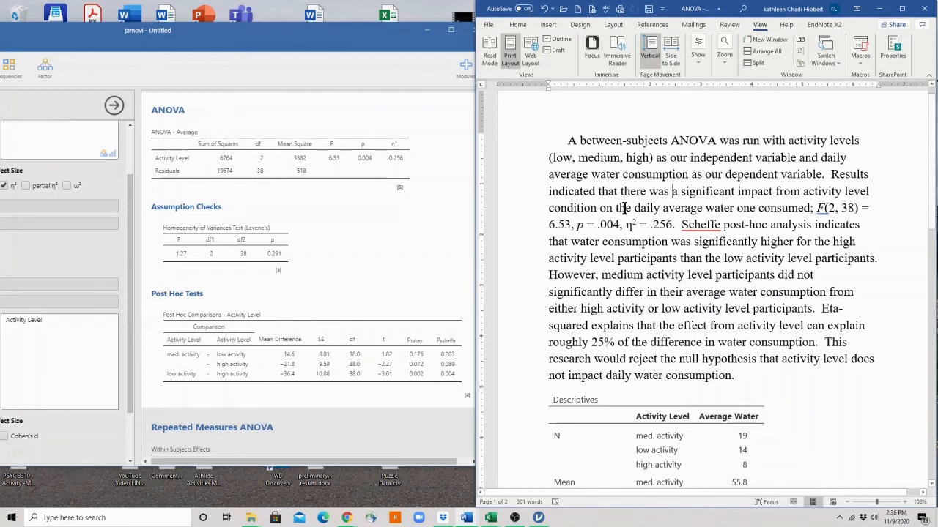
click(811, 208)
text(;)
drag(570, 139, 714, 150)
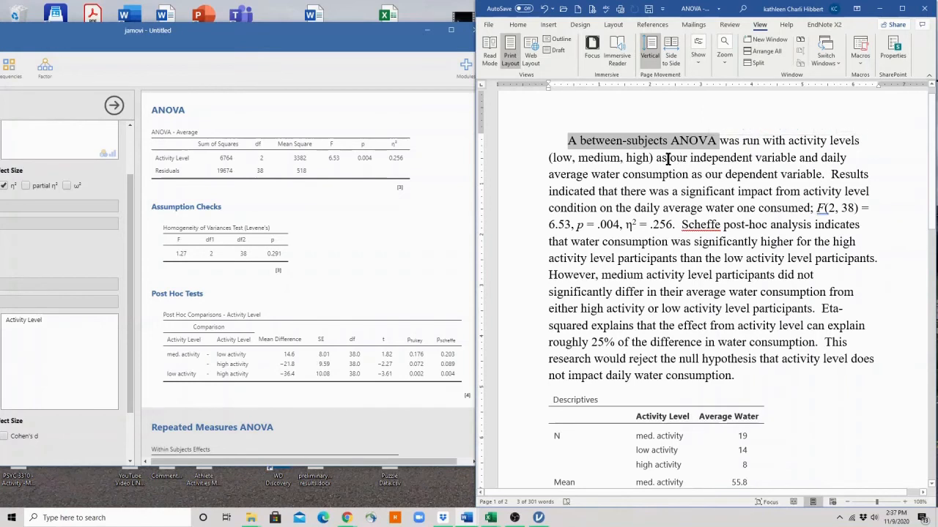
click(695, 158)
drag(788, 141, 679, 231)
click(831, 174)
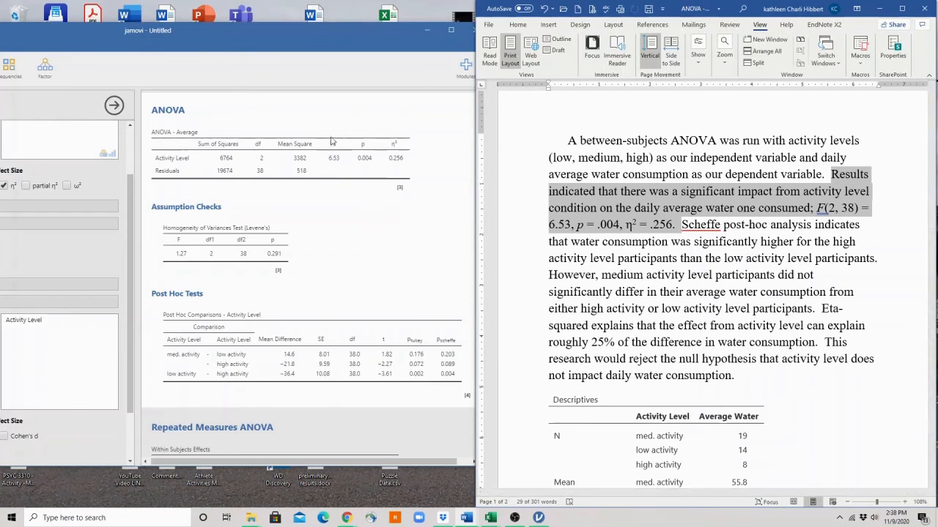
click(333, 170)
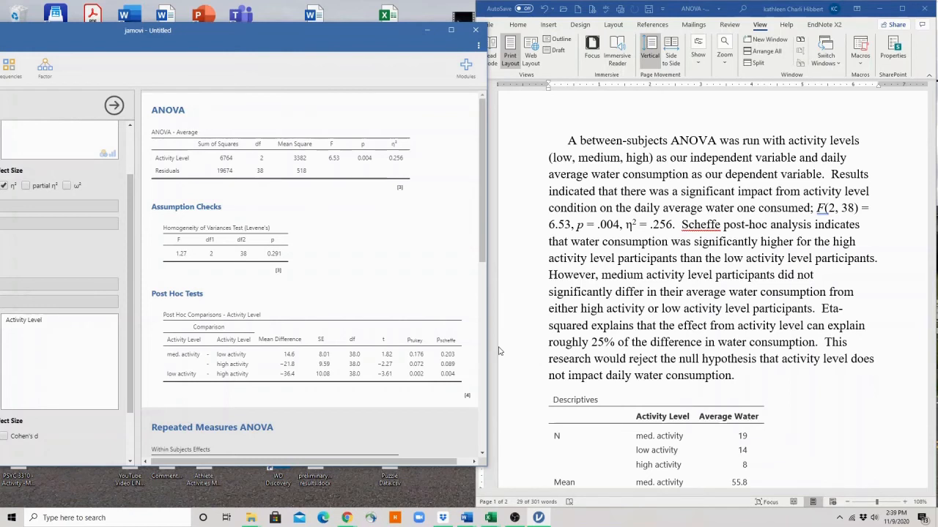
Step: Review the Scheffe post-hoc sentences in the write-up, covering the high, low and medium activity level comparisons
click(782, 258)
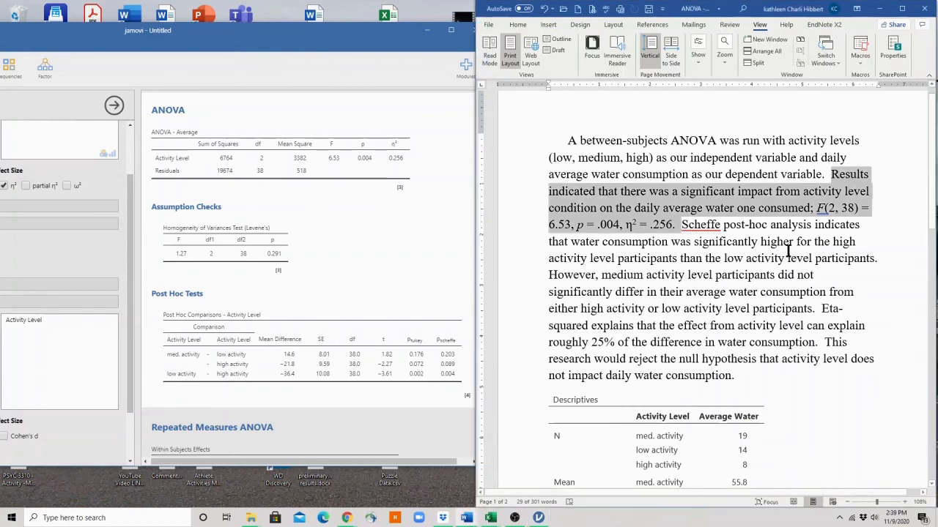
click(703, 249)
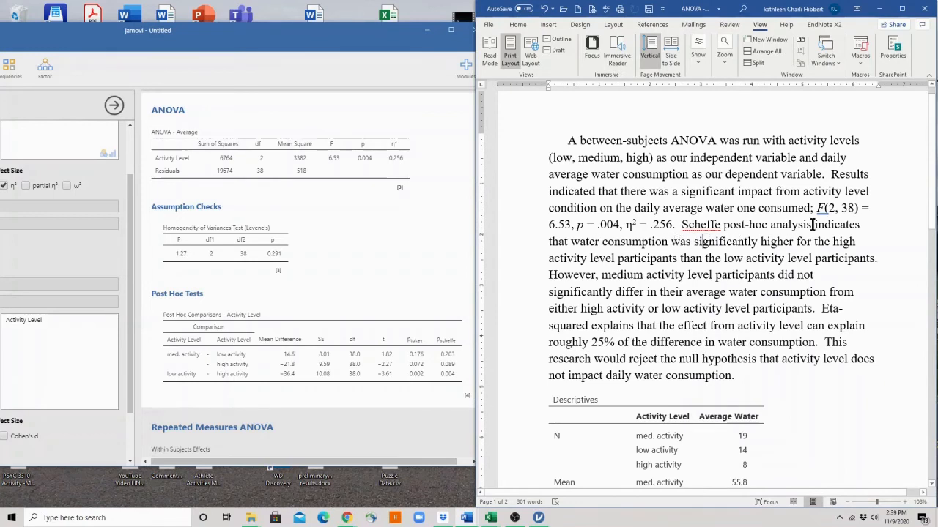
drag(549, 241, 812, 309)
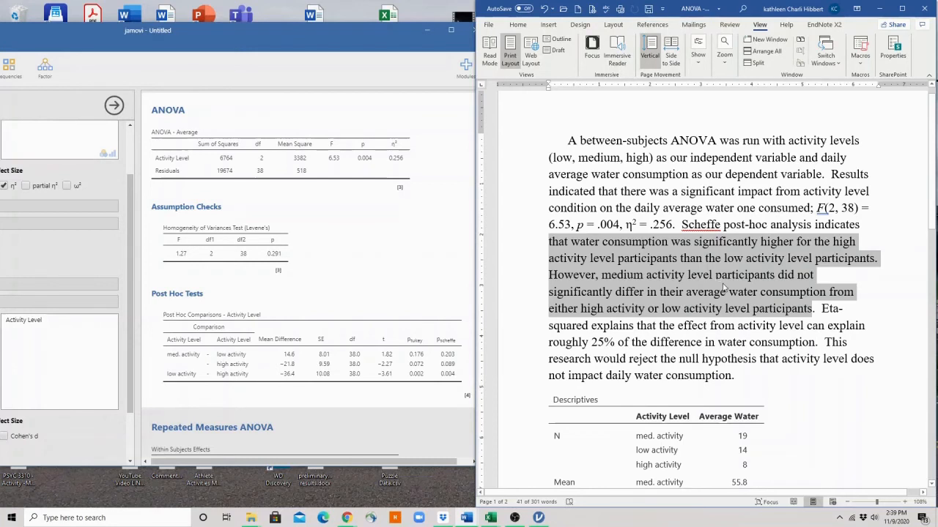
click(720, 280)
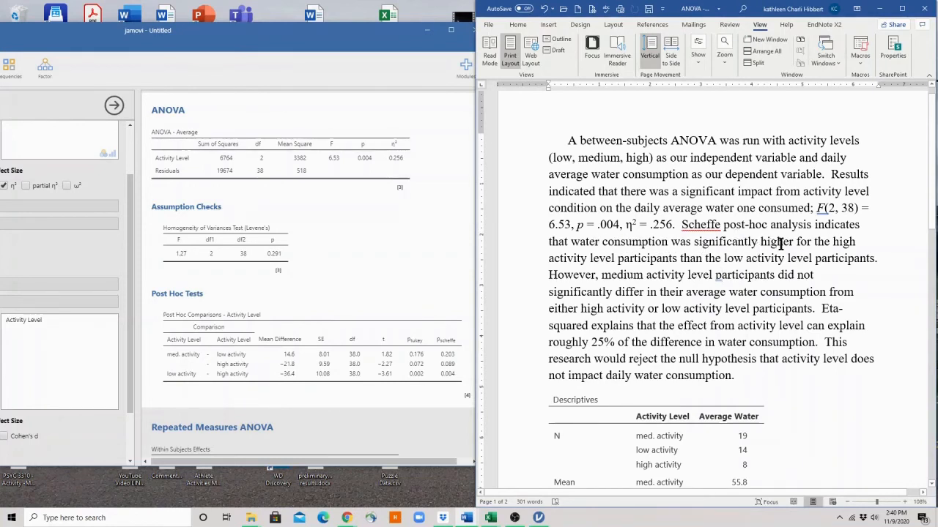
Step: Insert empty parentheses after the high, low and medium activity level participants in the post-hoc sentences
click(677, 259)
text(())
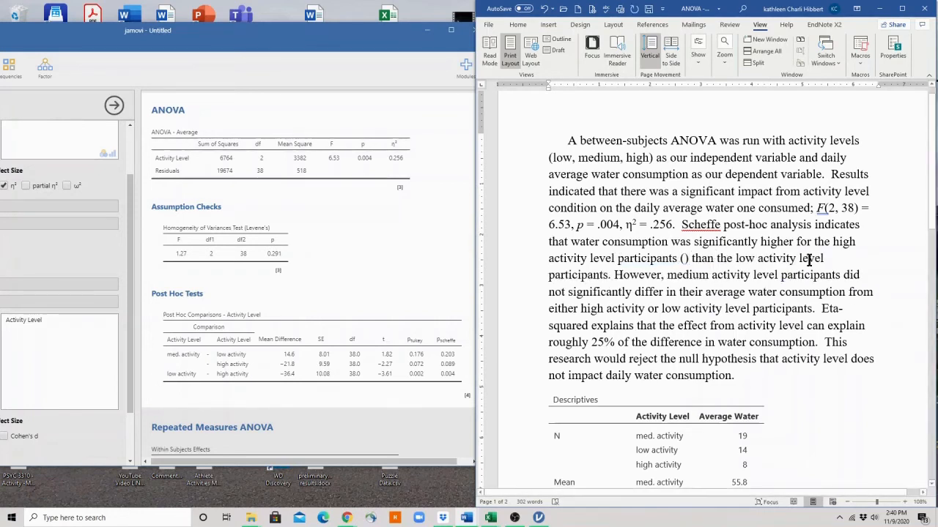
click(608, 275)
text(())
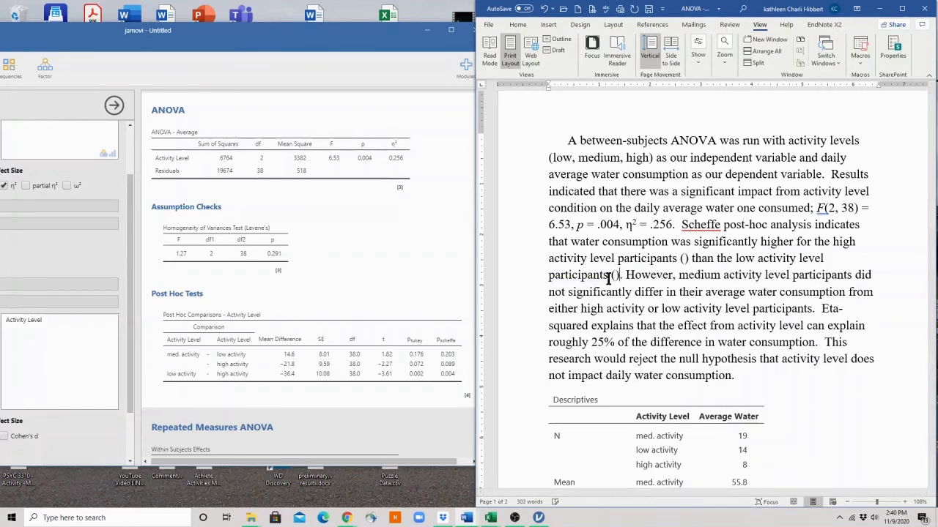
click(854, 275)
text(())
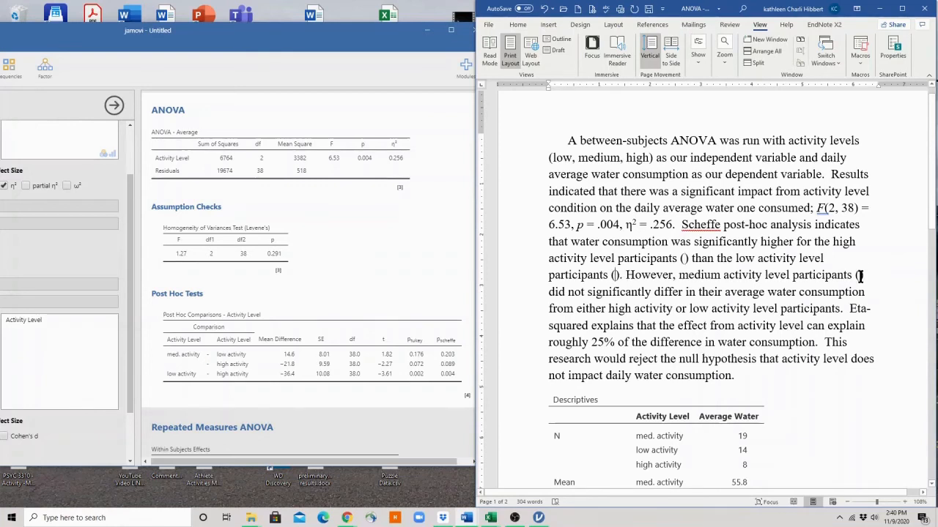
Step: Fill the parentheses for the high activity level participants with n = 8, M = 77.5, SD = 32.4
click(685, 259)
text(M =)
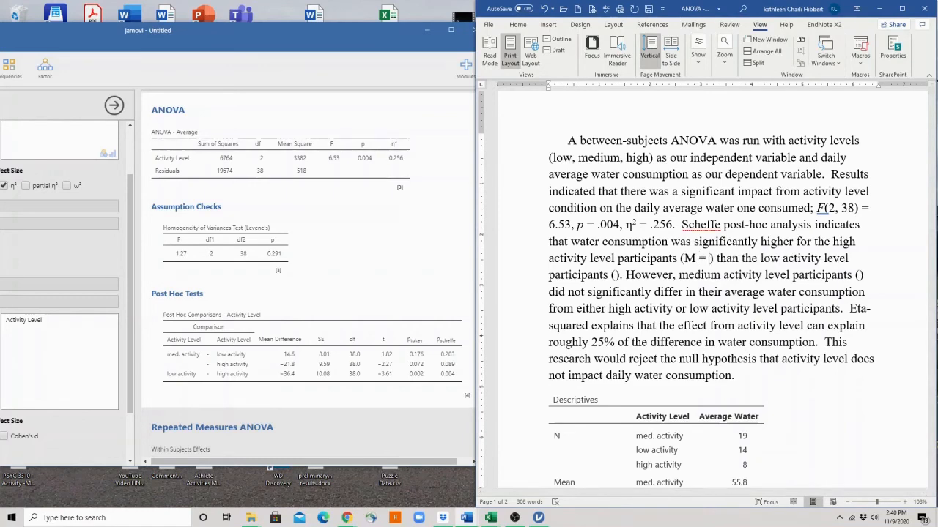
scroll(662, 402, down, 3)
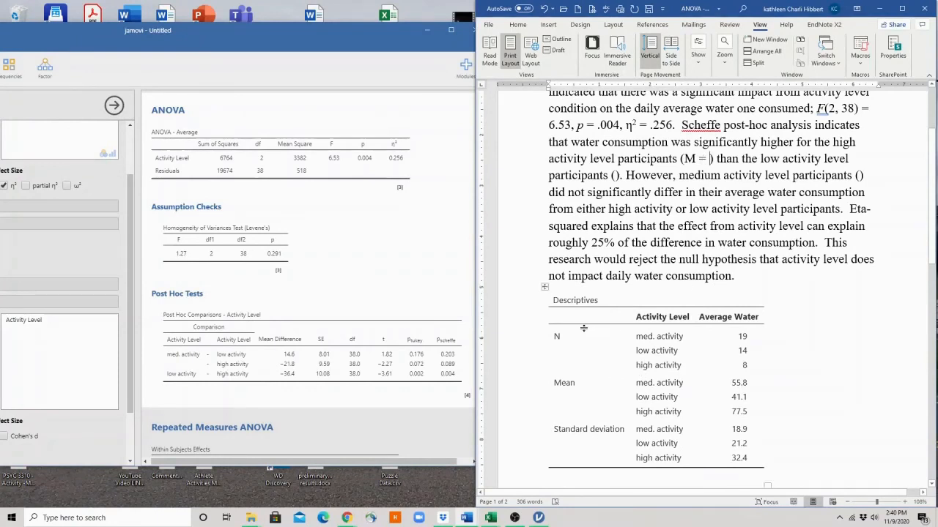
click(682, 161)
text(n = )
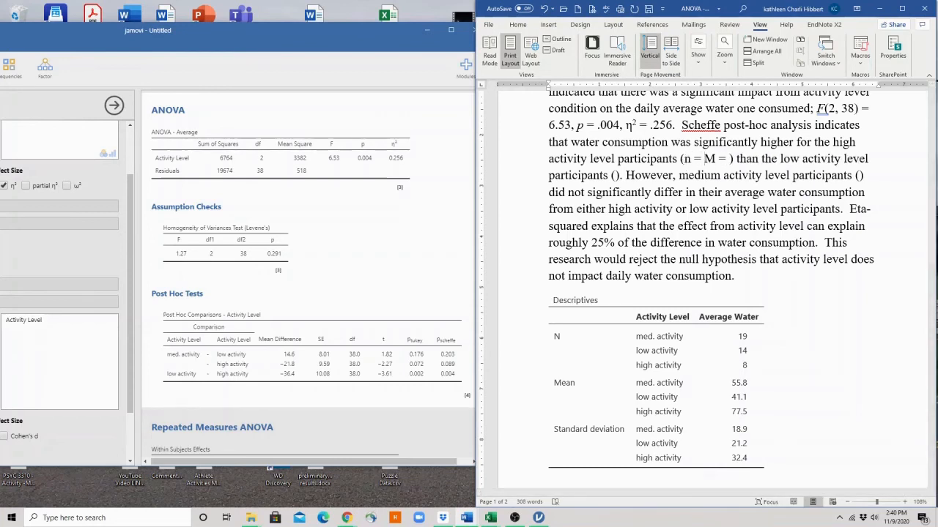
text(8)
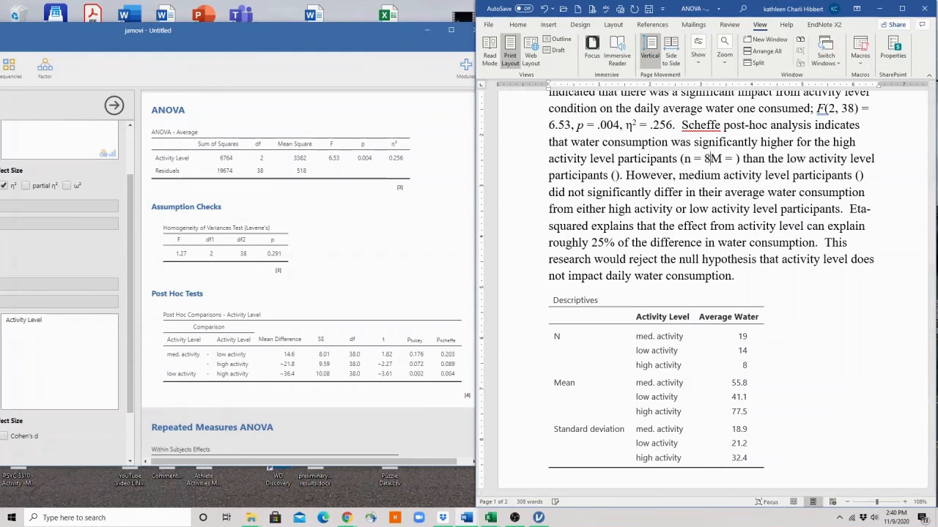
text(,)
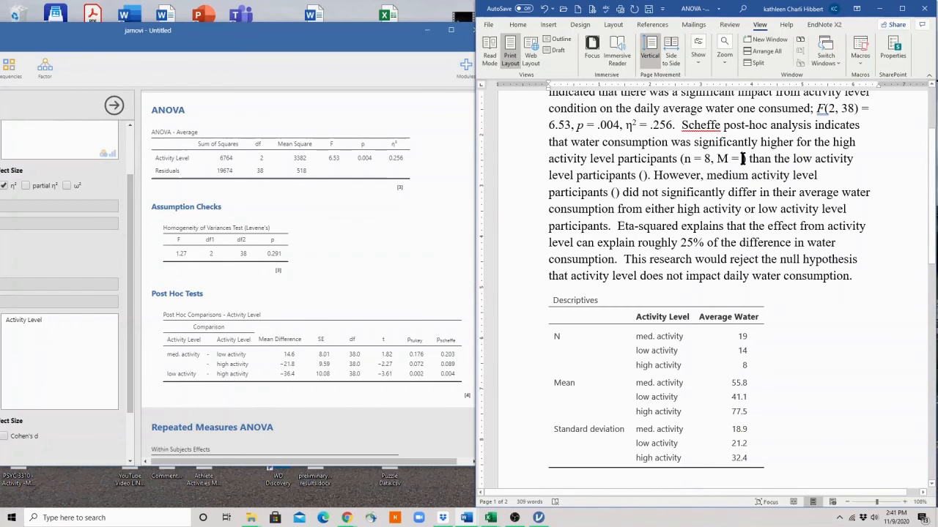
text(77.5)
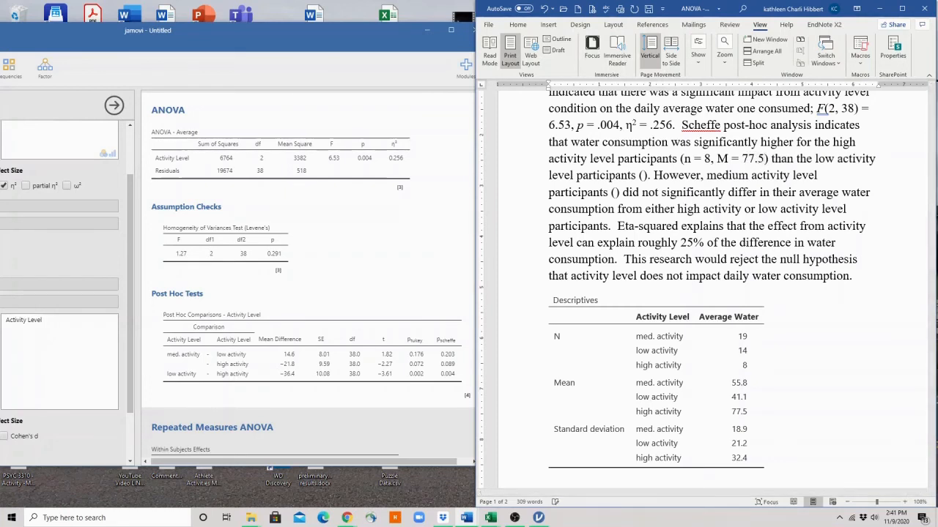
text(,)
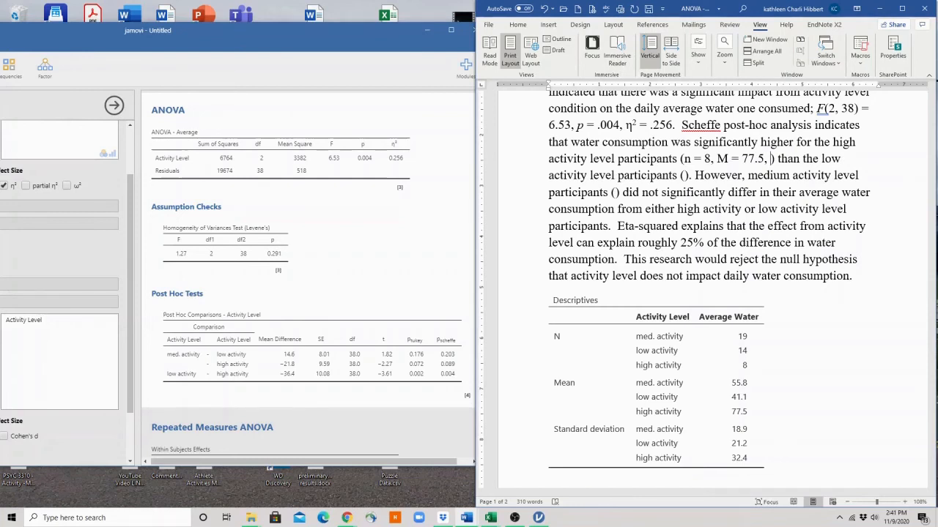
text(SD = )
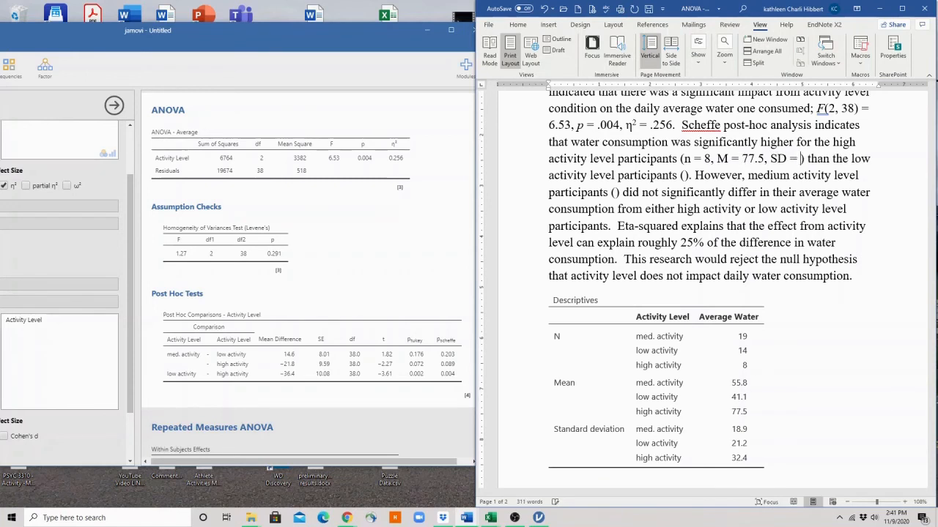
text(32.4)
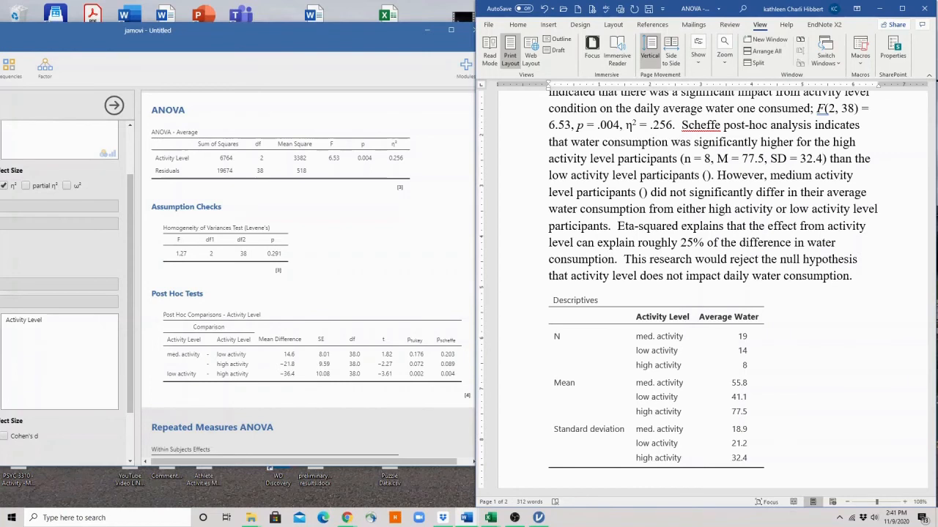
Step: Italicize the symbols n, M and SD in the high activity level participants' parentheses
double_click(689, 159)
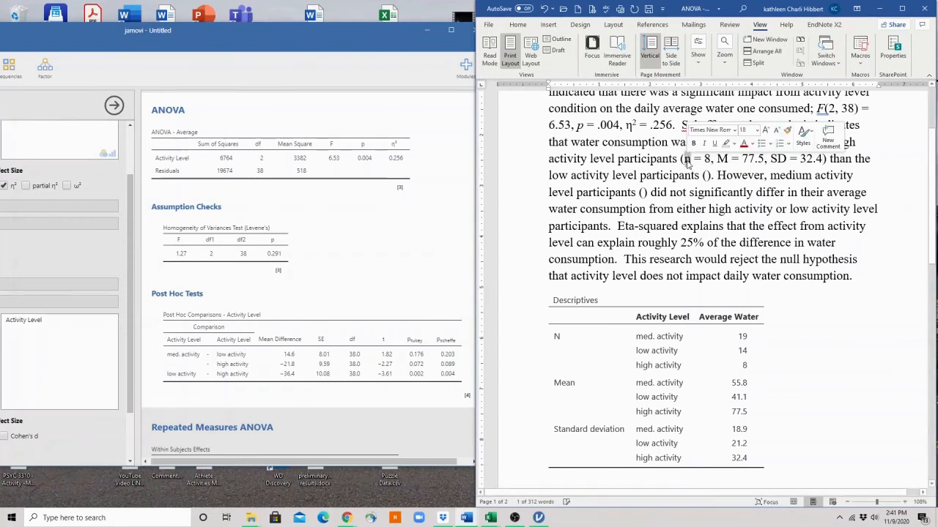
ctrl+double_click(722, 158)
ctrl+double_click(778, 159)
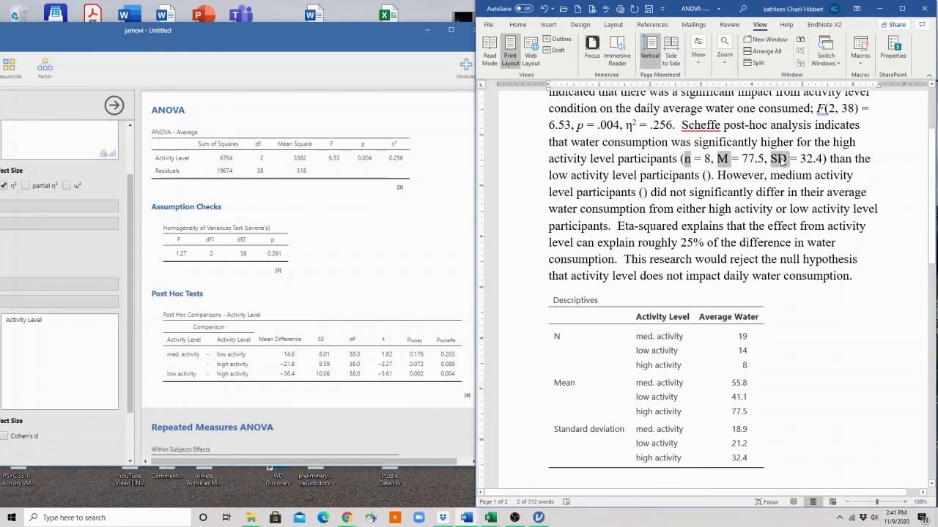
click(796, 143)
click(794, 160)
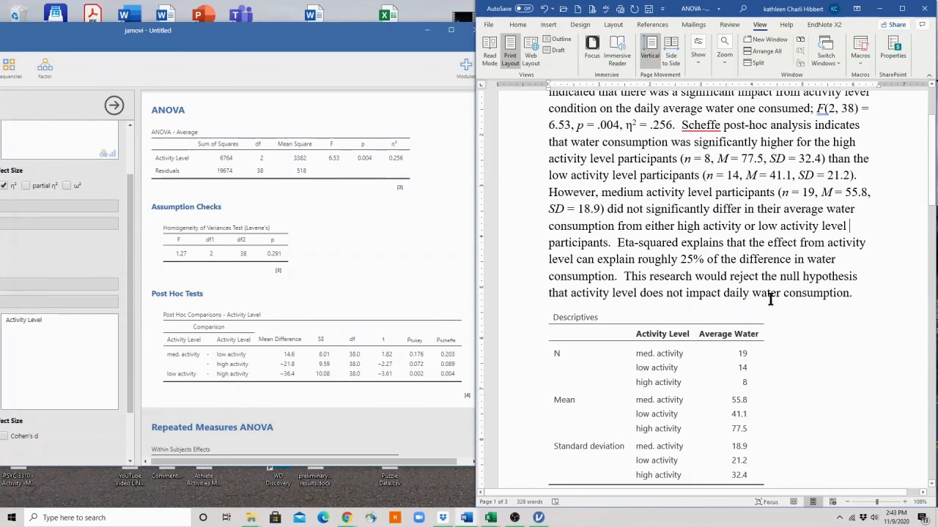
Step: Insert blank lines between the activity level descriptives table and the repeated measures ANOVA paragraph
scroll(678, 231, down, 10)
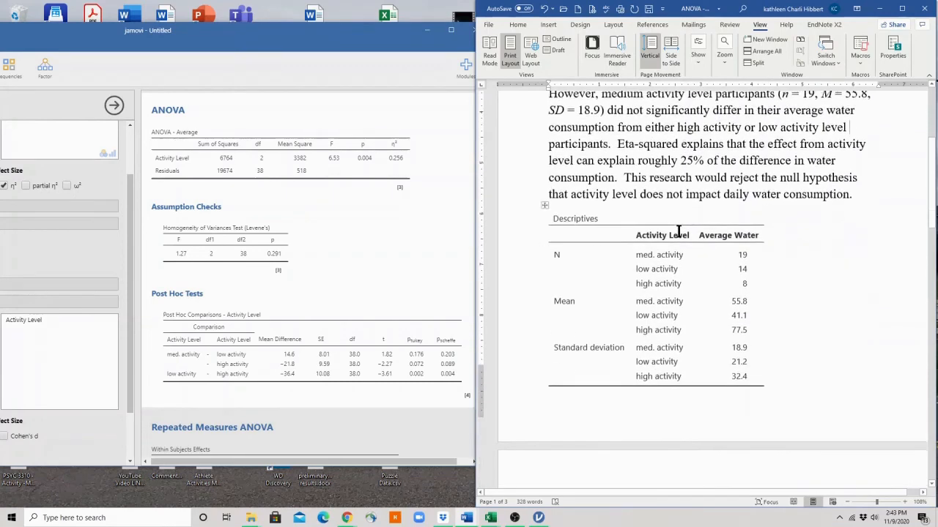
scroll(679, 231, down, 3)
scroll(679, 231, up, 10)
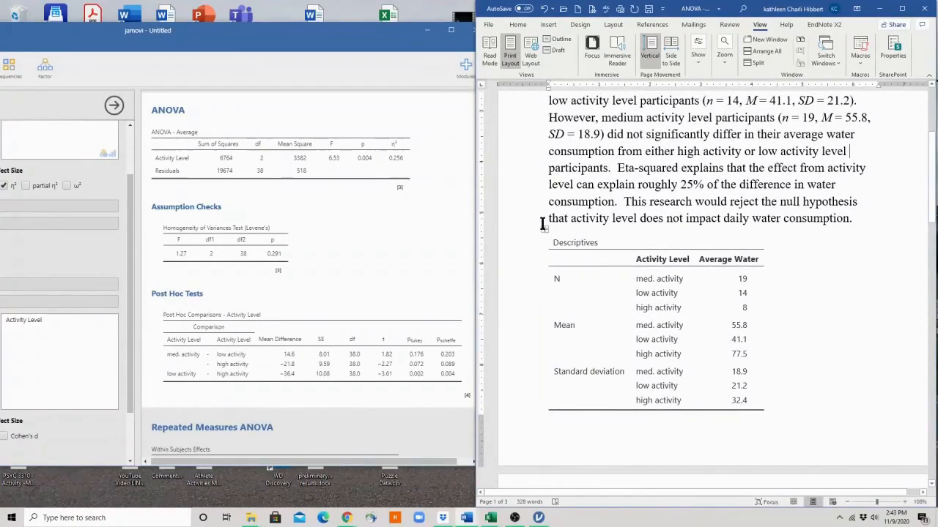
click(544, 232)
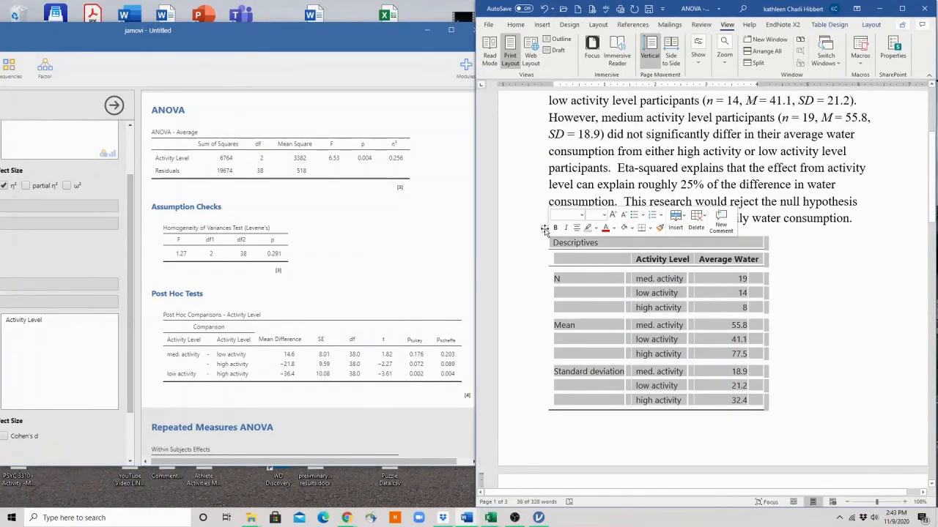
scroll(673, 256, up, 3)
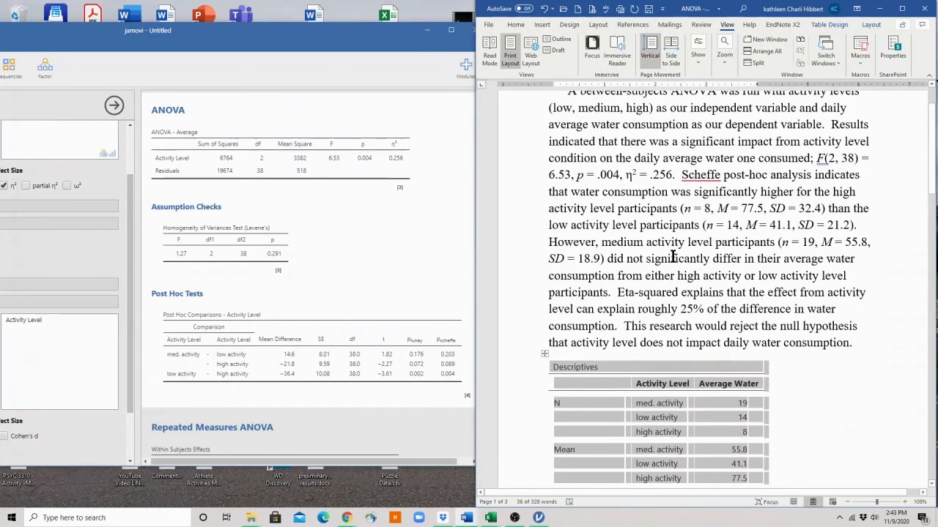
scroll(672, 256, down, 8)
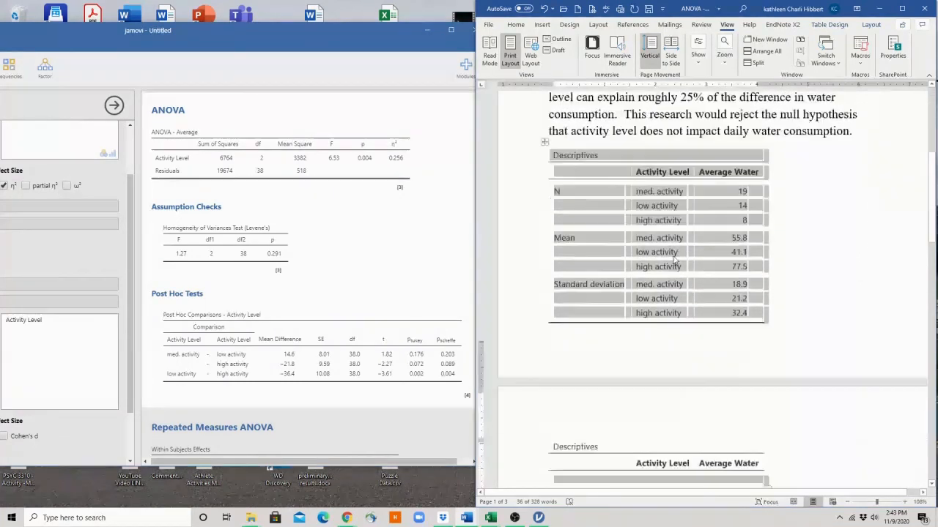
scroll(674, 260, down, 3)
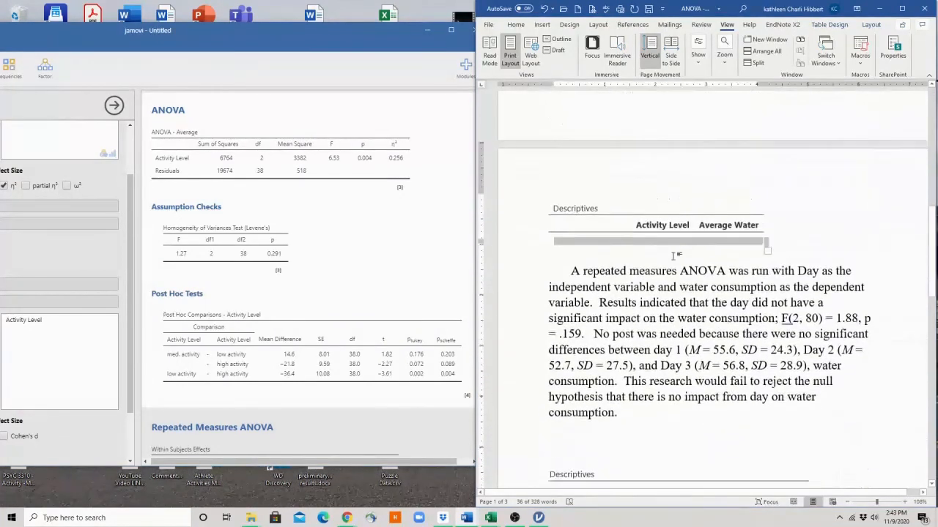
click(569, 256)
key(Return)
key(Return)
key(Return)
key(Return)
key(Return)
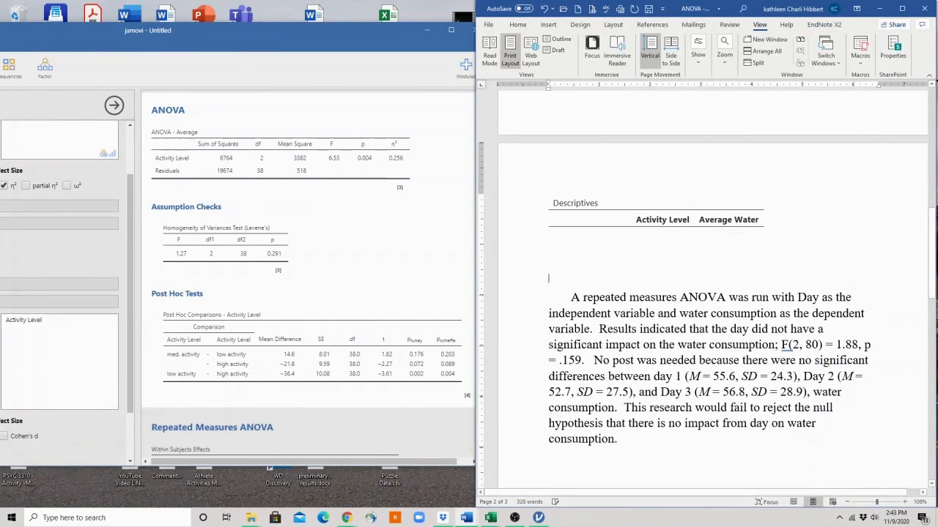
Step: Italicize the F and p symbols in the results sentence of the repeated measures ANOVA paragraph
scroll(583, 268, down, 5)
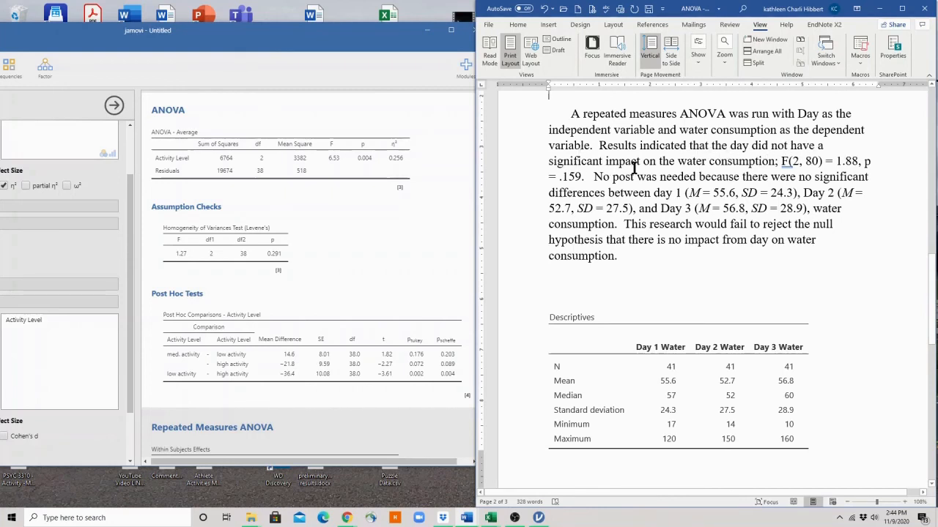
drag(781, 161, 789, 161)
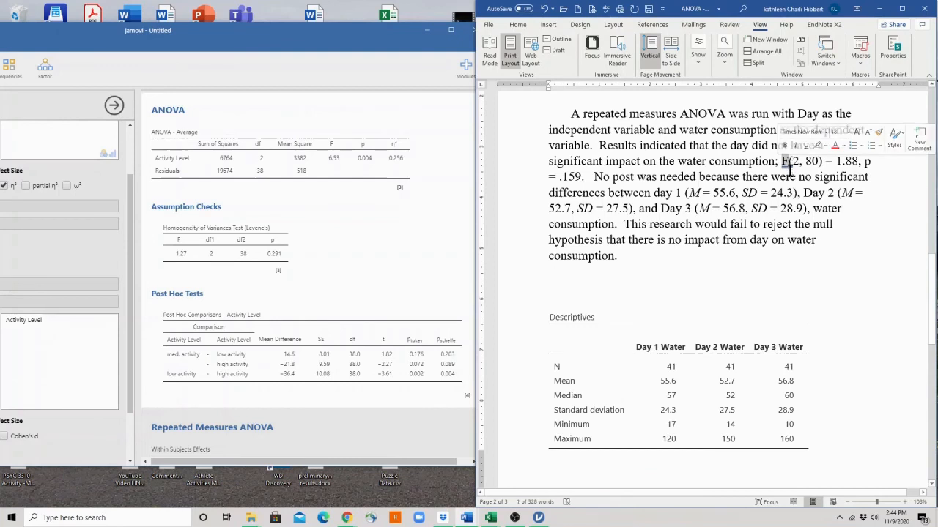
ctrl+click(867, 161)
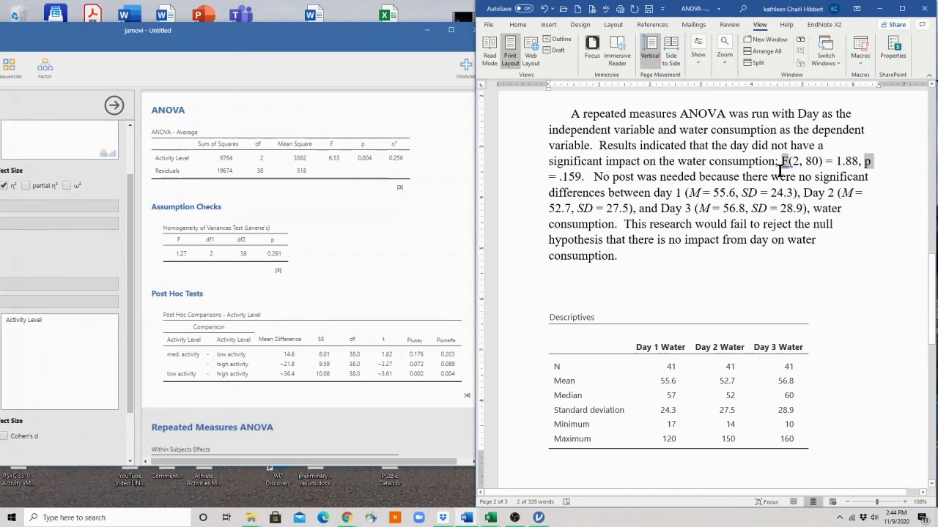
mouse_move(784, 164)
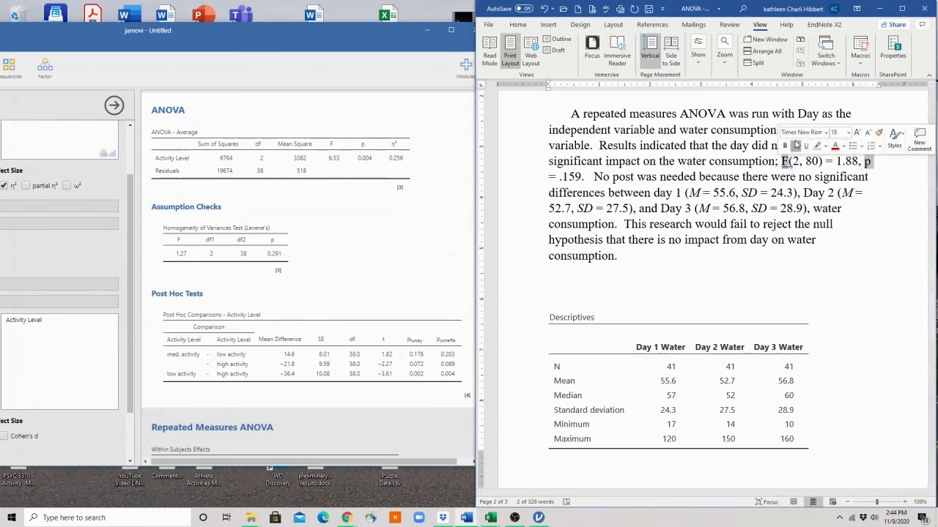
click(796, 145)
click(863, 225)
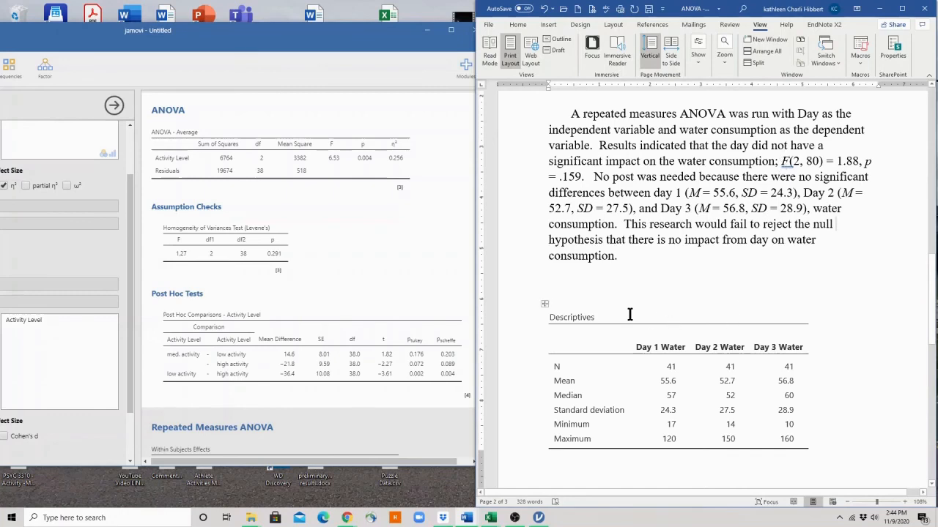
Step: Check the repeated measures values against jamovi's Within Subjects Effects table, and change "No post" to "No post-hoc" in the Word write-up
scroll(352, 250, down, 10)
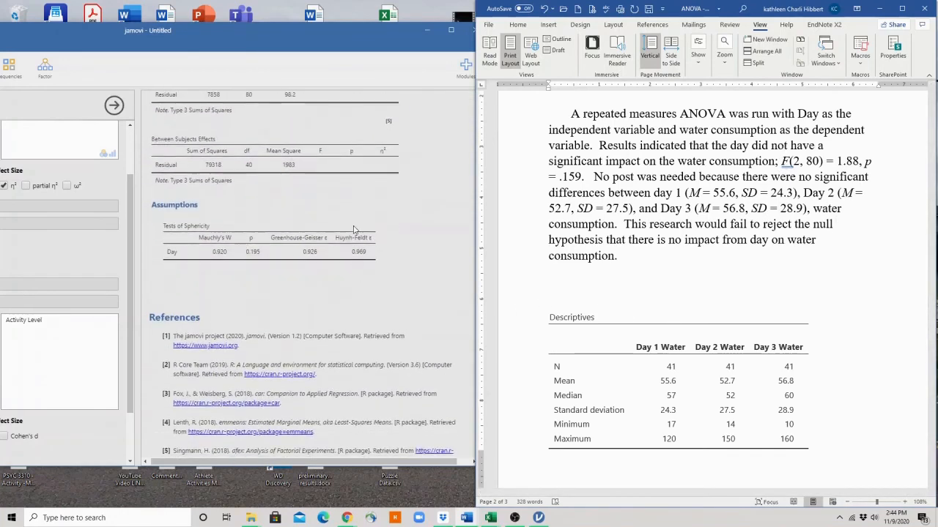
scroll(359, 204, up, 3)
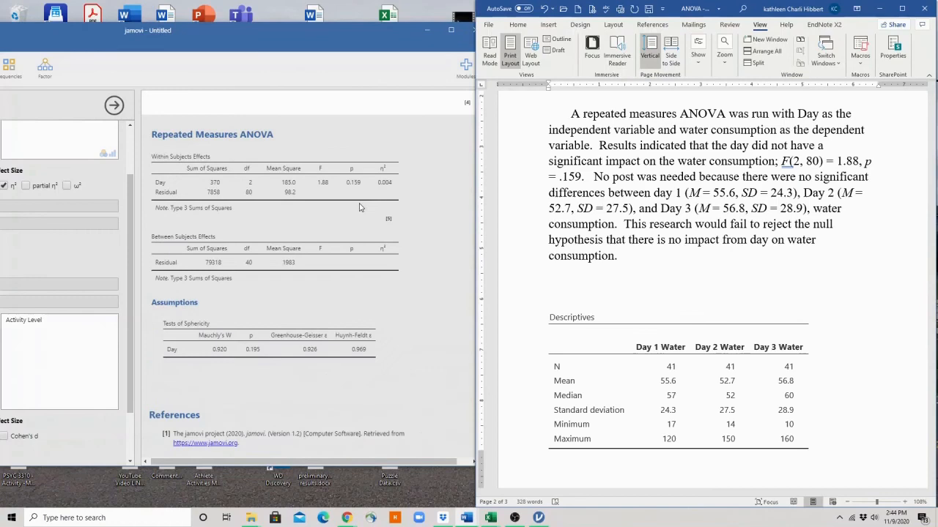
click(361, 208)
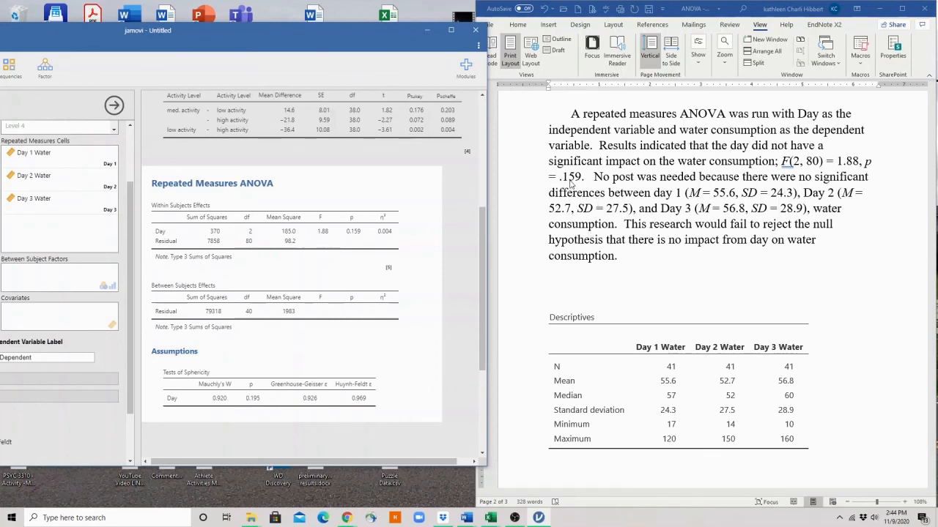
click(633, 178)
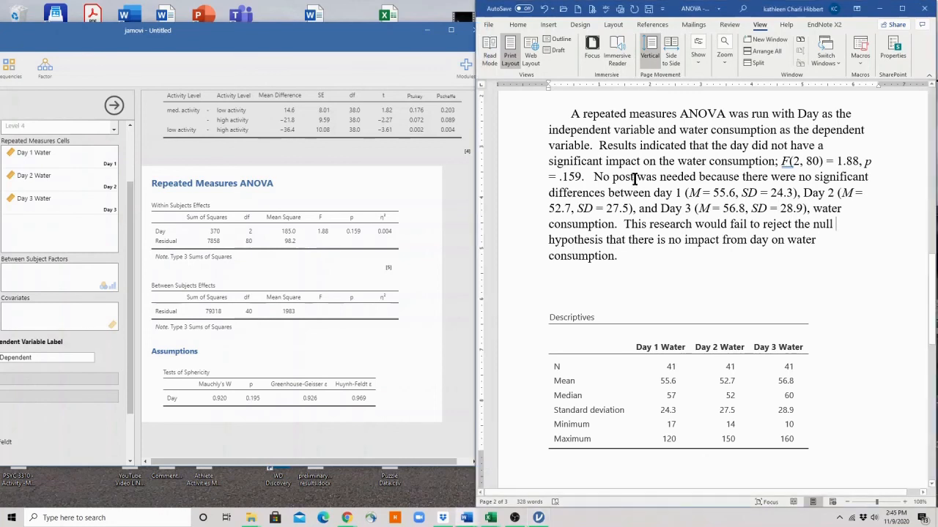
text(-hoc)
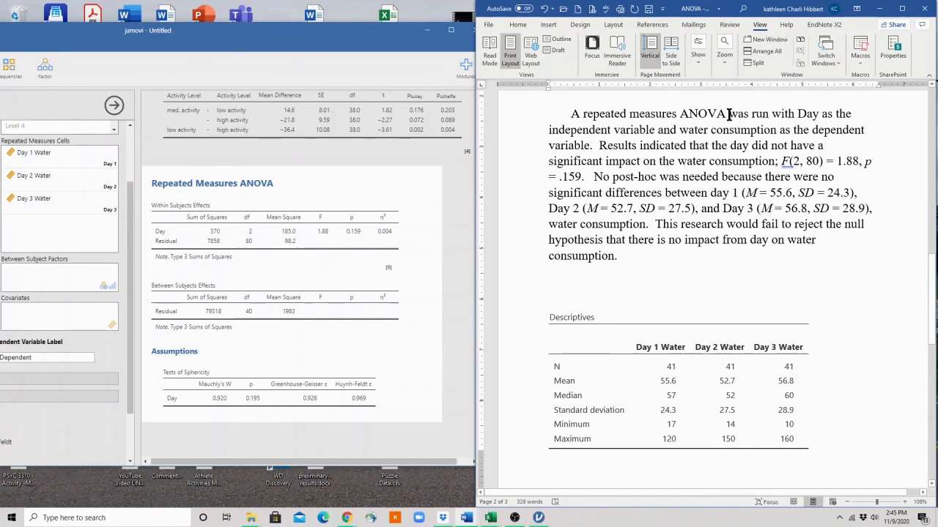
Step: Add (N = 41) after "Day" in the first sentence of the repeated measures paragraph and italicize the N
click(819, 114)
text((N = 41 )
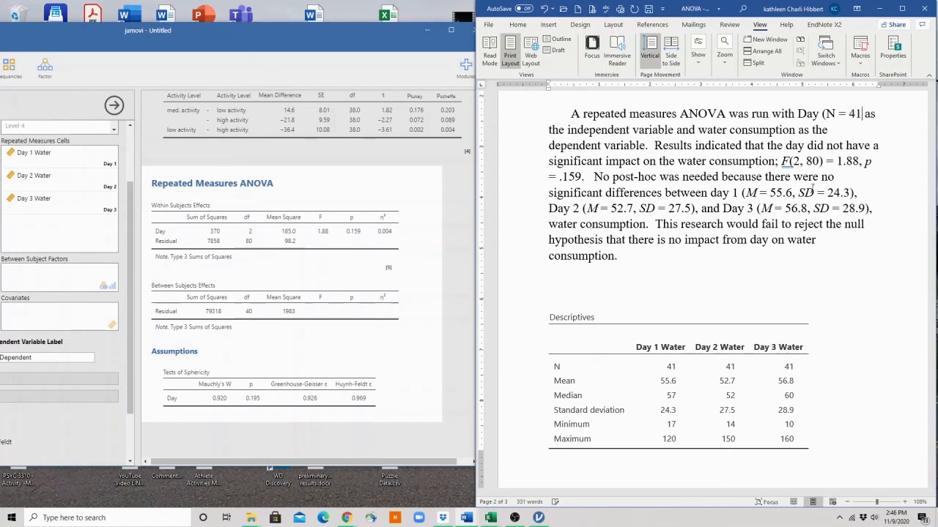
text())
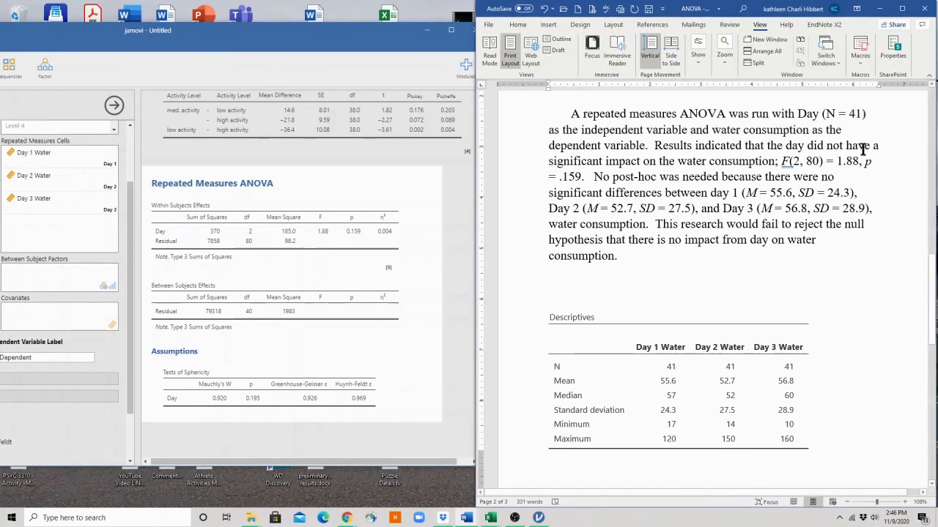
double_click(835, 112)
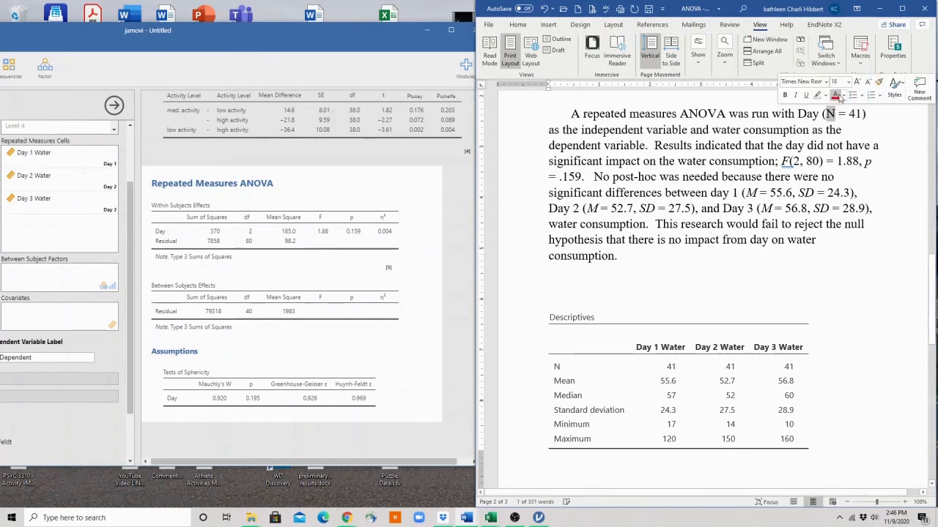
click(796, 95)
click(847, 160)
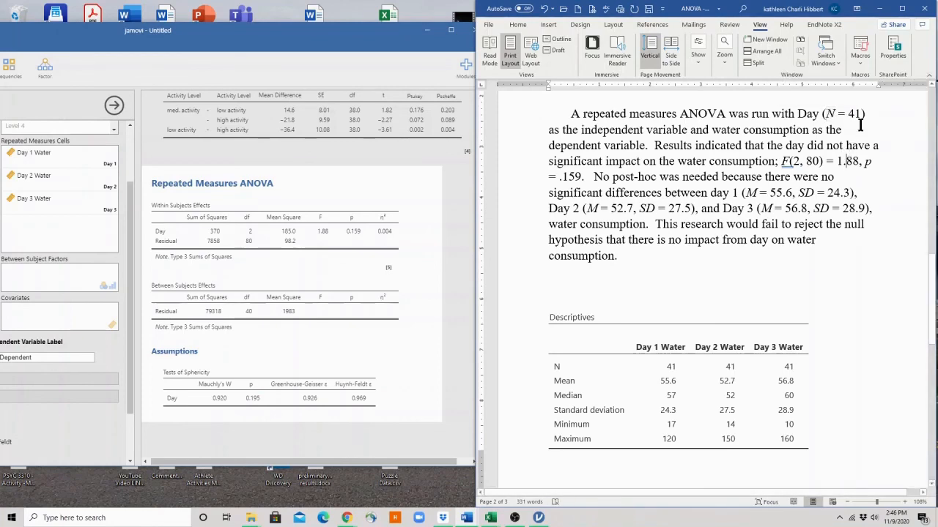
Step: Review the between-subjects and repeated measures ANOVA paragraphs of the write-up once more
scroll(872, 132, up, 10)
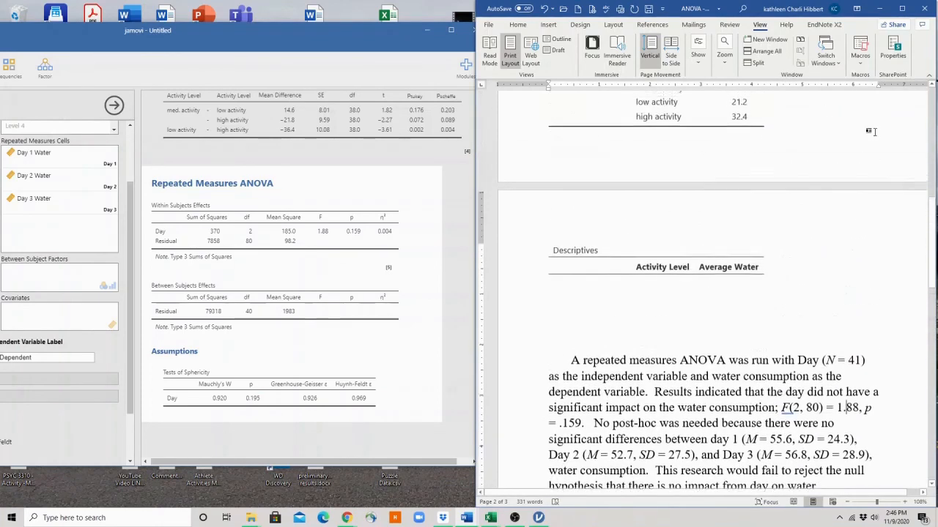
scroll(874, 132, up, 4)
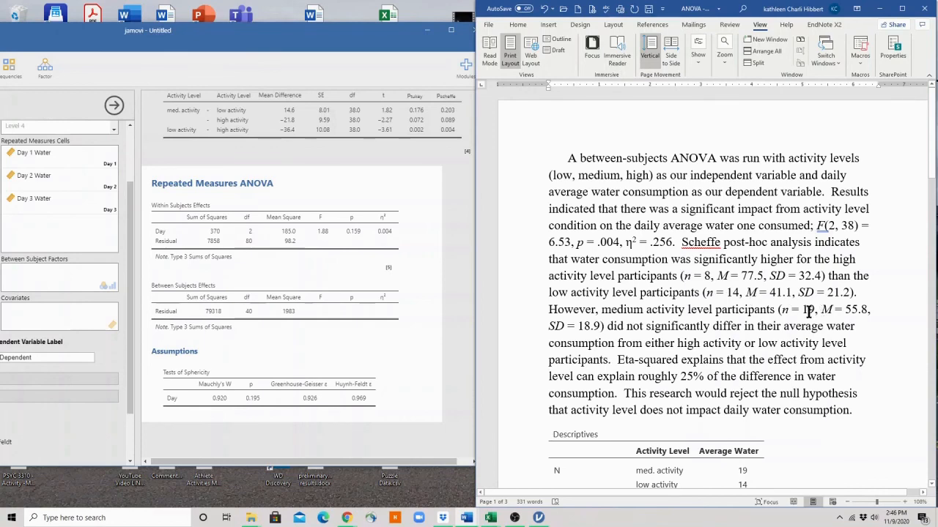
scroll(693, 301, down, 10)
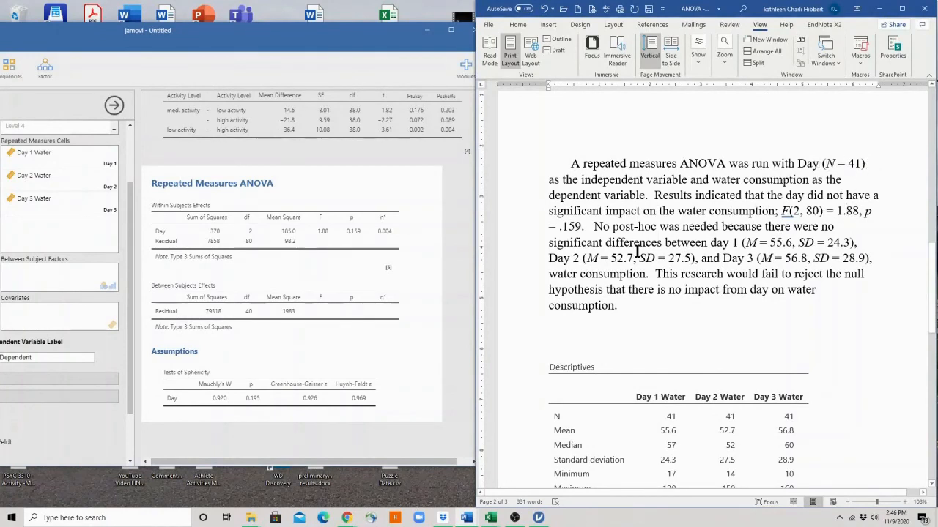
click(642, 322)
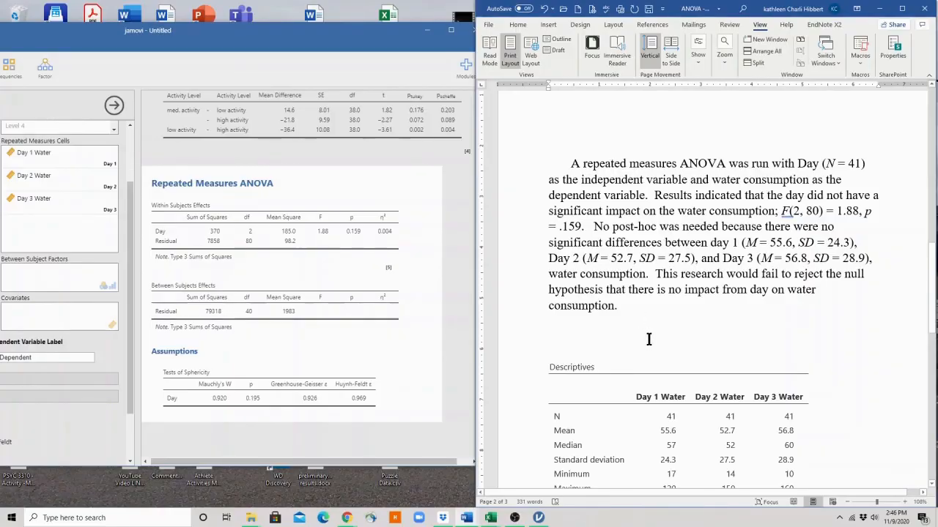